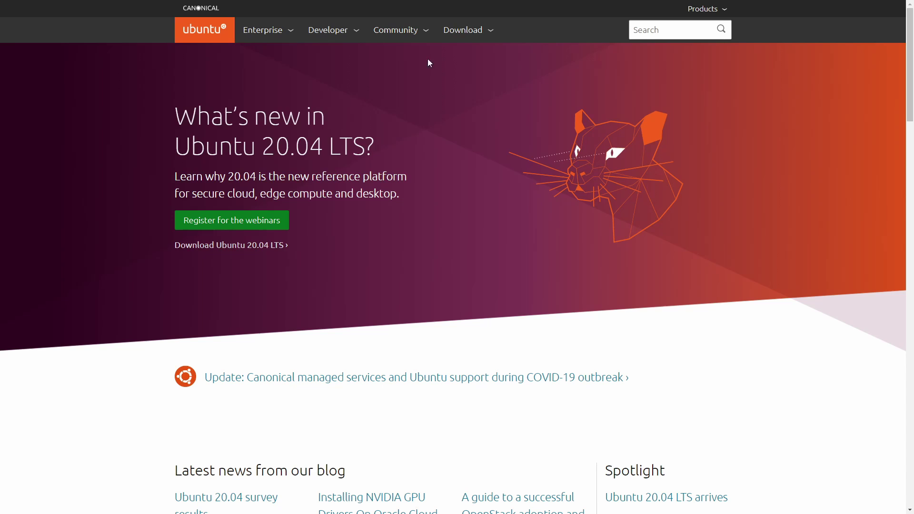
Step: From the Download menu, request the Ubuntu Desktop 20.04 LTS ISO download
left_click(472, 34)
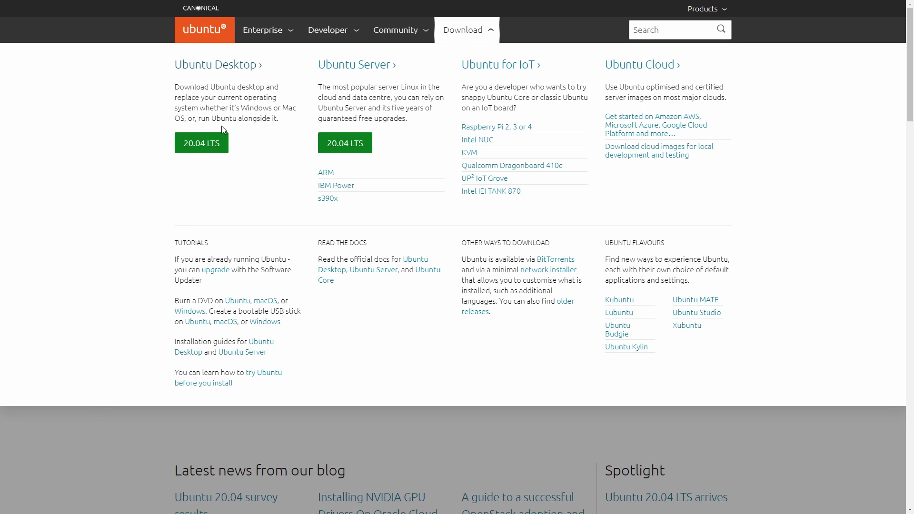
left_click(204, 149)
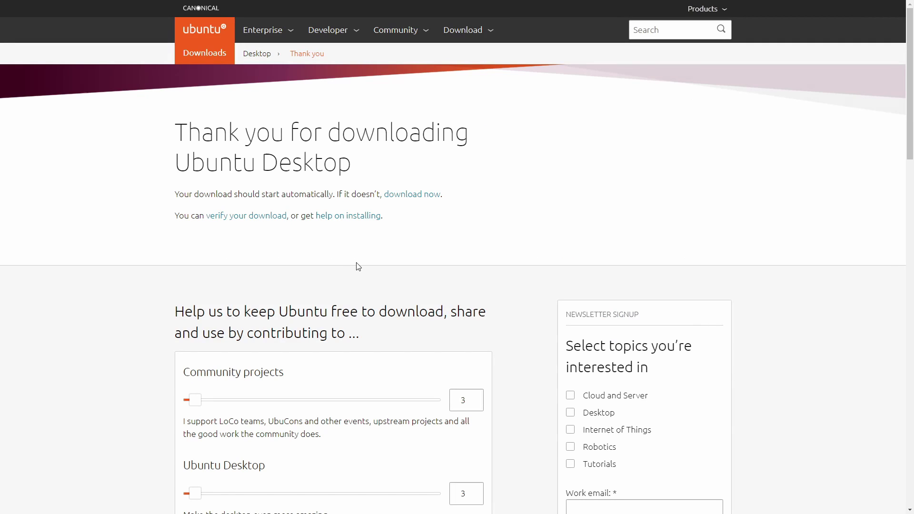
scroll(357, 265, "down", 1)
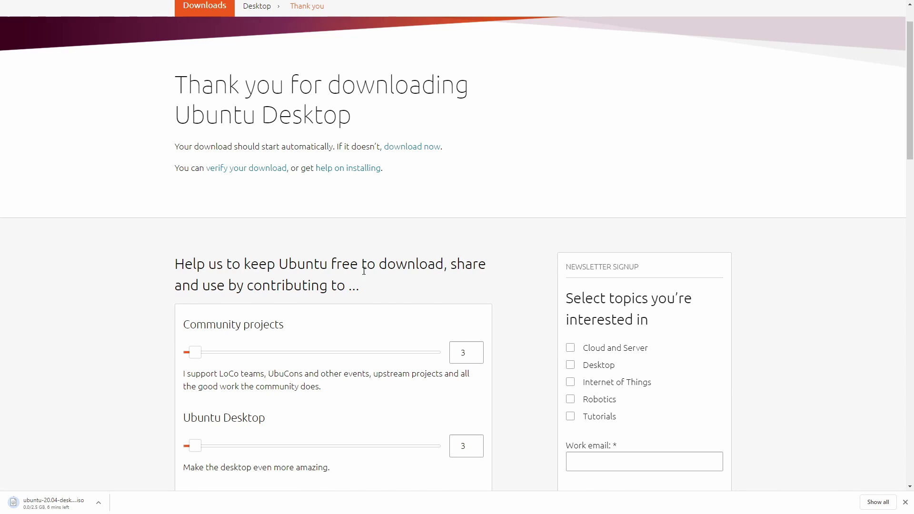
scroll(364, 270, "up", 1)
Step: Go via Download > Ubuntu Desktop to Alternative downloads and scroll to Other images and mirrors
left_click(462, 31)
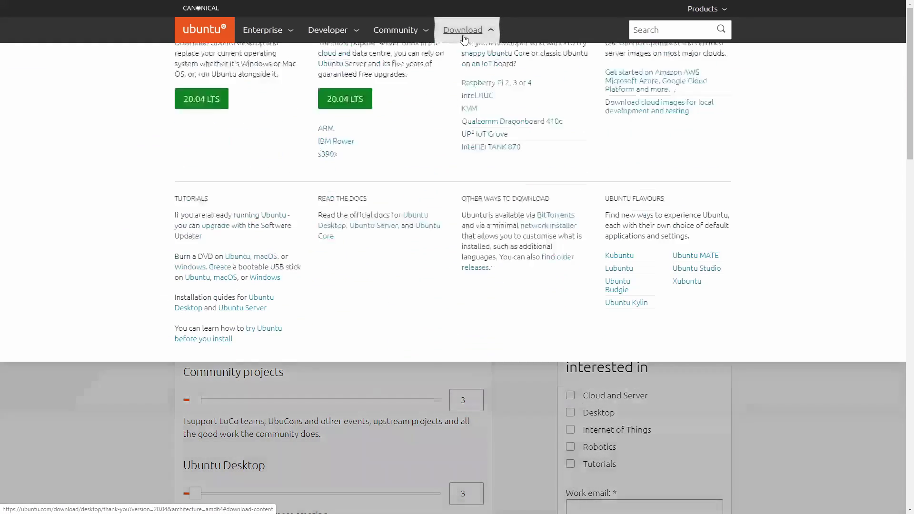
left_click(219, 74)
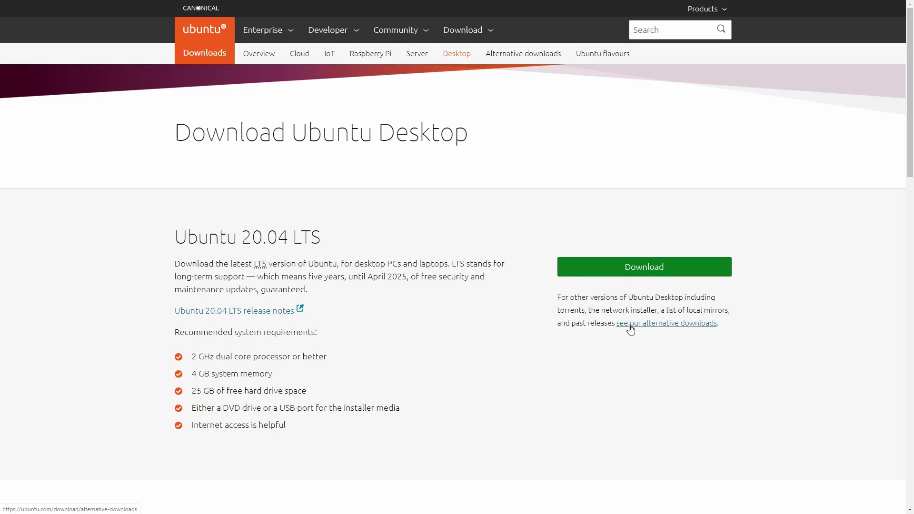
left_click(694, 325)
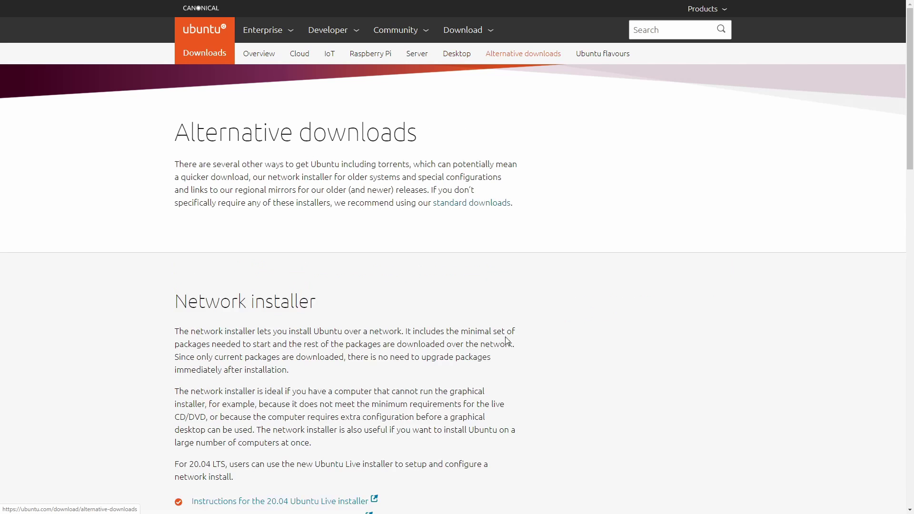
scroll(399, 236, "down", 8)
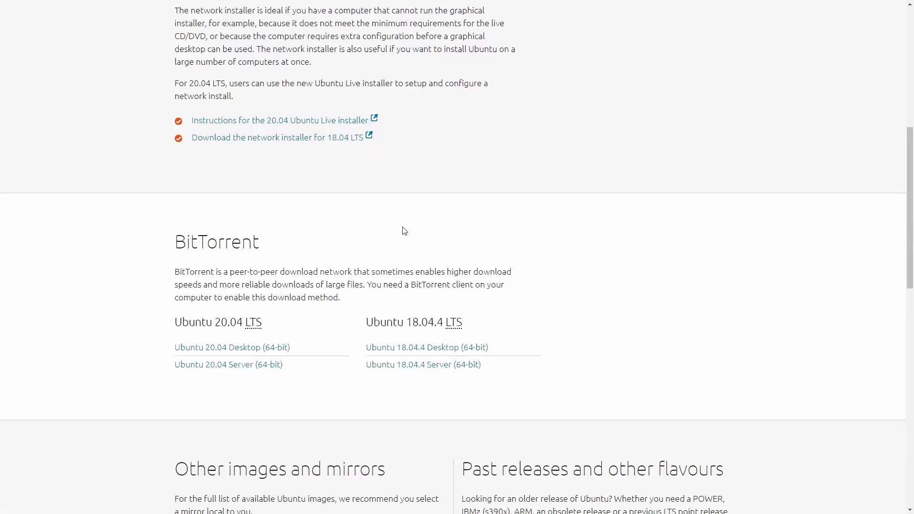
scroll(385, 218, "up", 8)
scroll(327, 220, "down", 1)
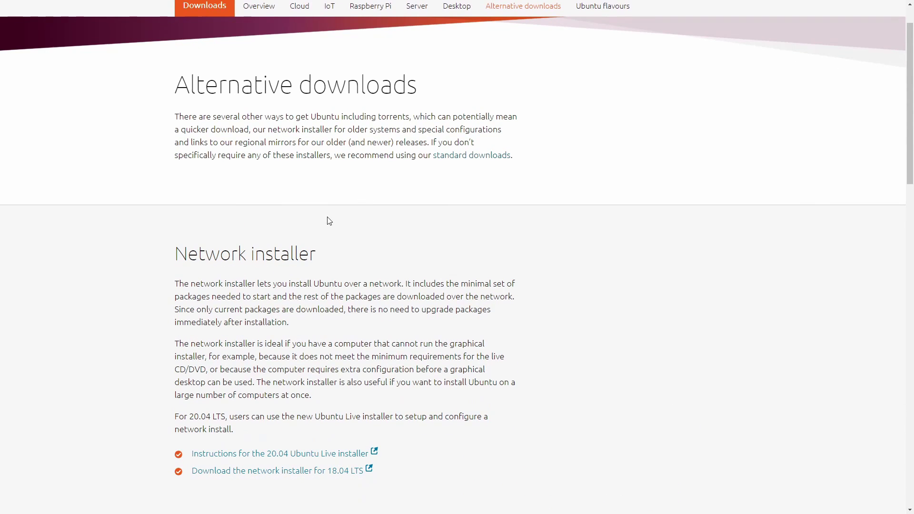
left_click_drag(182, 244, 335, 255)
left_click(335, 253)
scroll(328, 243, "down", 2)
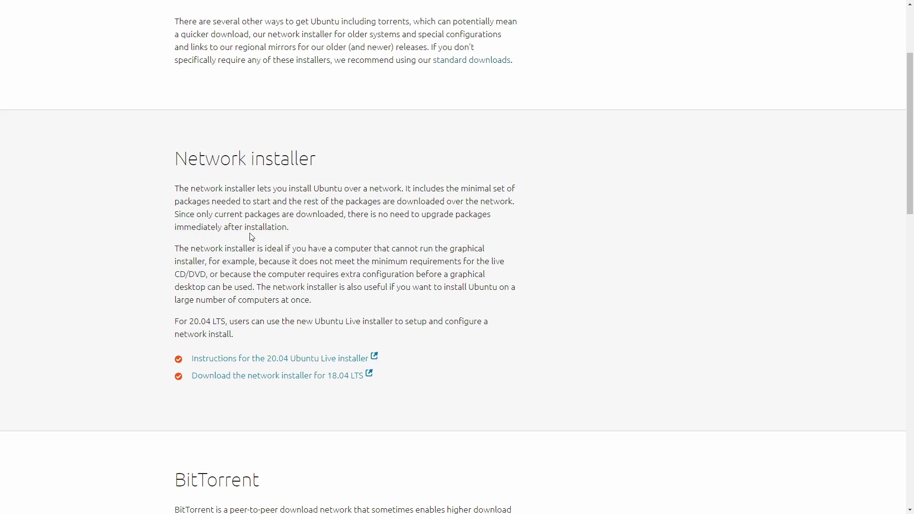
scroll(251, 237, "down", 10)
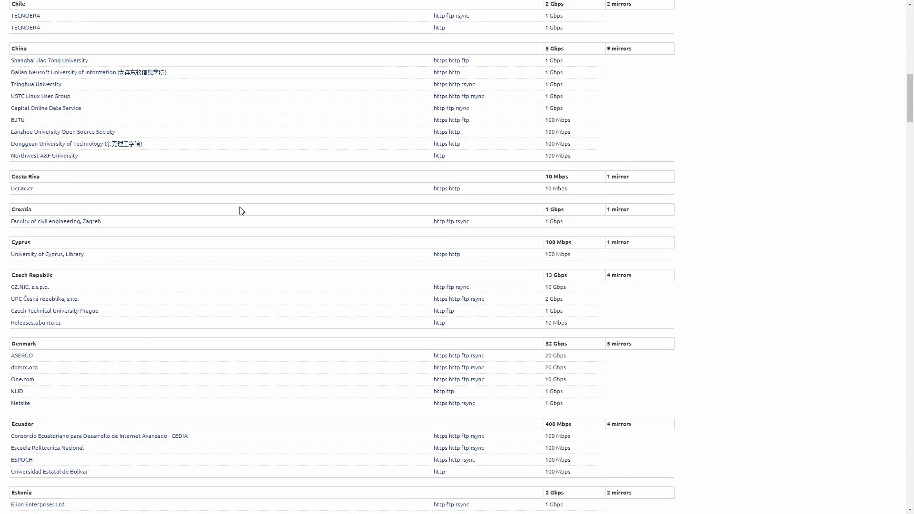
Step: Search the mirror list for 'united' to jump to the United States mirrors
scroll(242, 211, "down", 5)
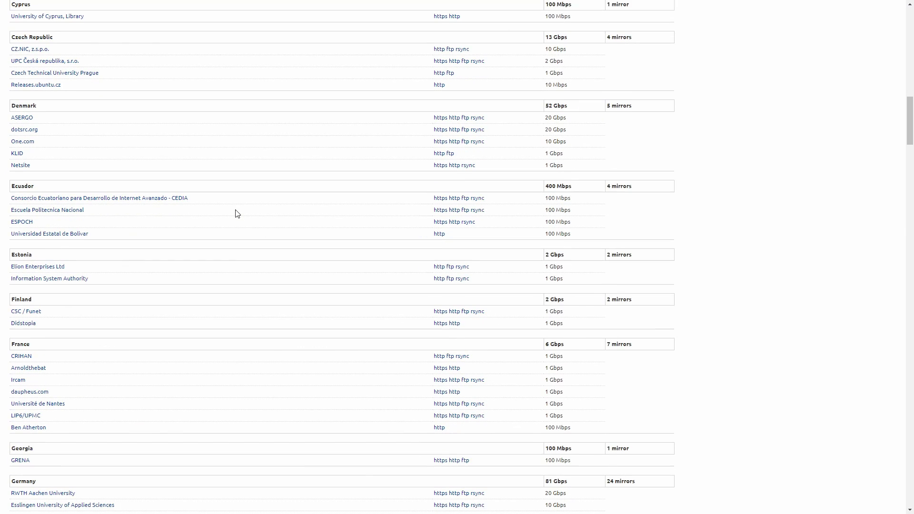
scroll(237, 213, "down", 2)
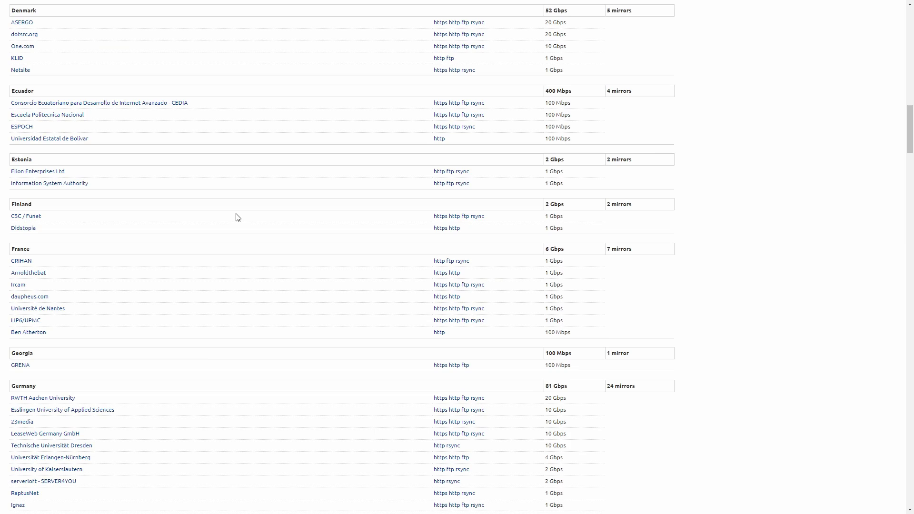
scroll(238, 217, "down", 2)
scroll(237, 218, "down", 3)
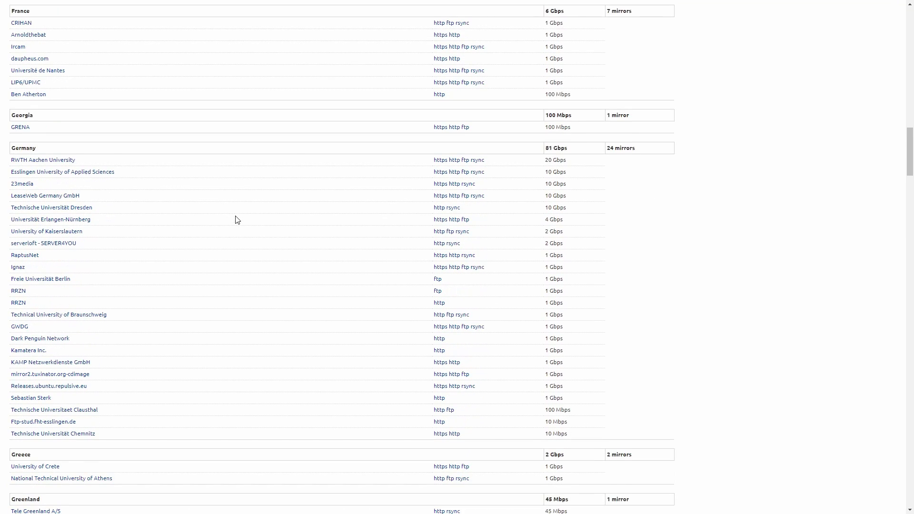
key("ctrl+f")
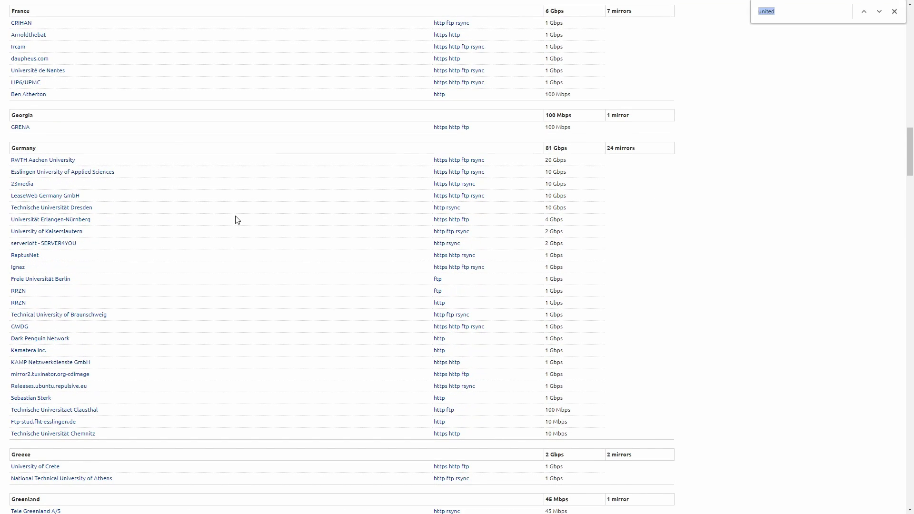
type("united")
key("Return")
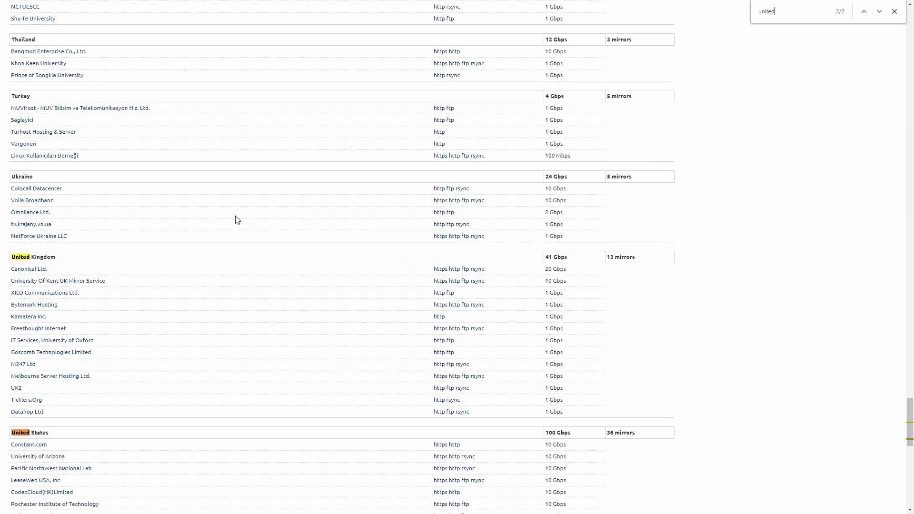
scroll(203, 138, "down", 7)
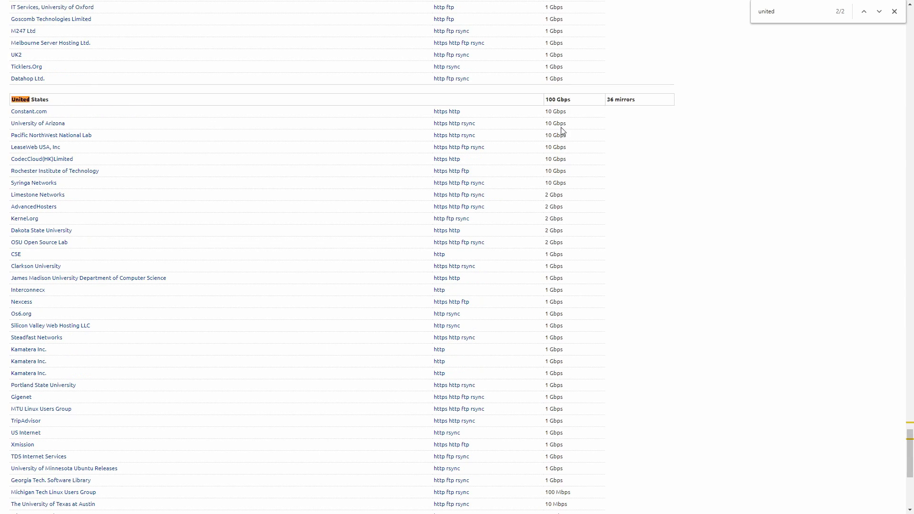
left_click_drag(552, 111, 590, 199)
left_click(590, 199)
Step: Open the Pacific NorthWest National Lab mirror's https releases folder
left_click(71, 137)
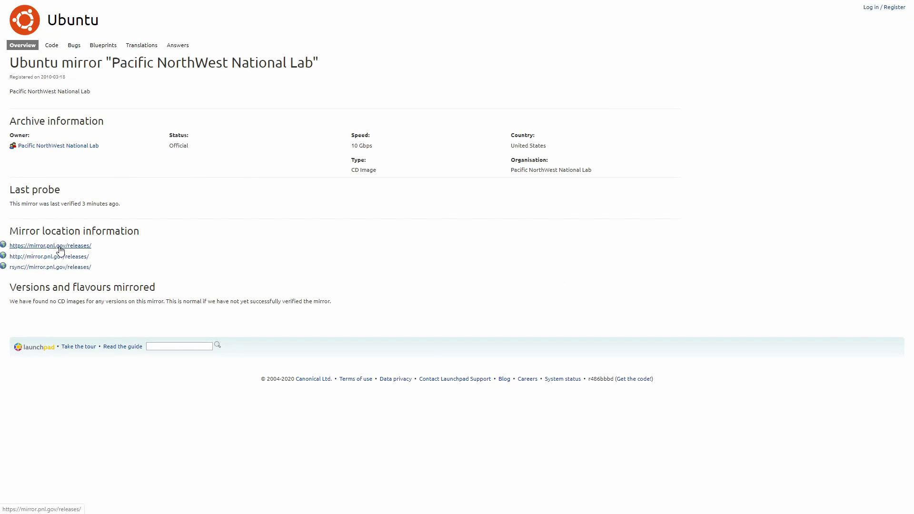
left_click(78, 249)
scroll(232, 148, "down", 7)
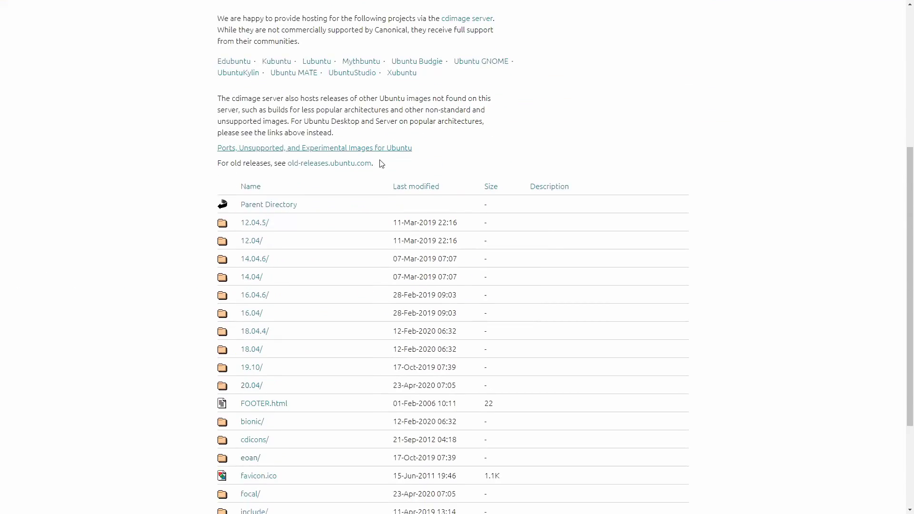
scroll(214, 143, "down", 2)
left_click_drag(200, 31, 533, 239)
left_click(535, 239)
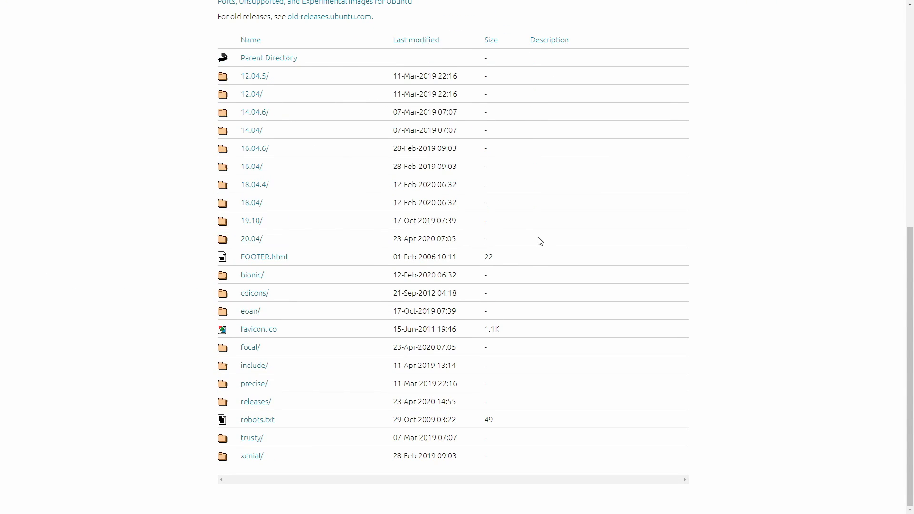
Step: Open the 20.04 folder and scroll down to the file list with the 2.5G desktop ISO
left_click(247, 239)
scroll(326, 206, "down", 1)
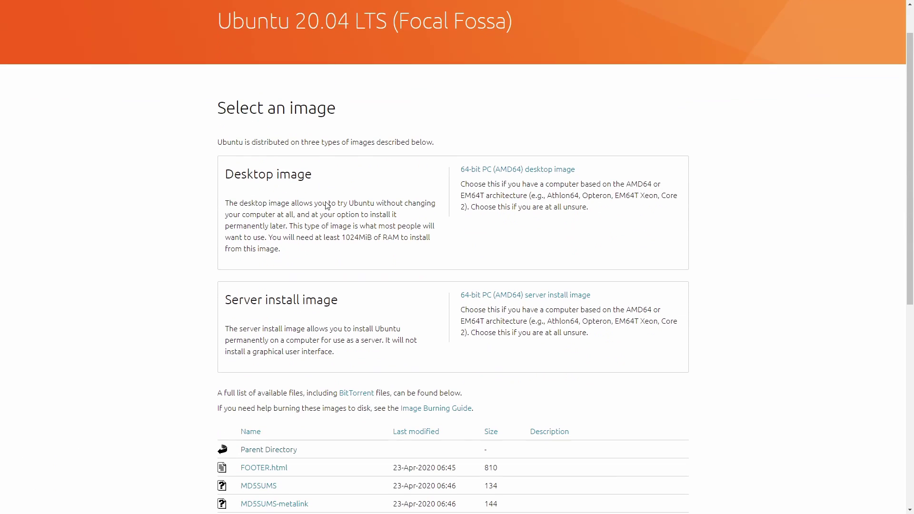
left_click_drag(233, 180, 363, 185)
left_click(363, 188)
scroll(291, 239, "down", 1)
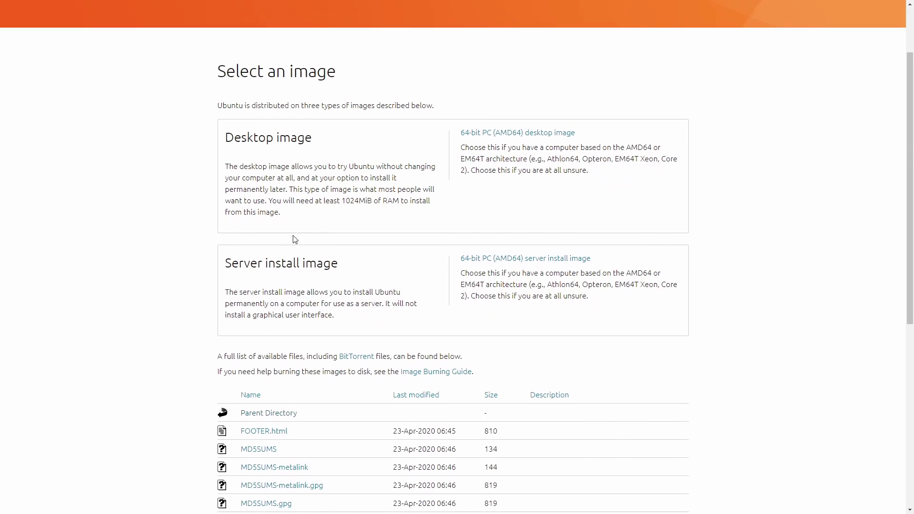
scroll(356, 248, "down", 7)
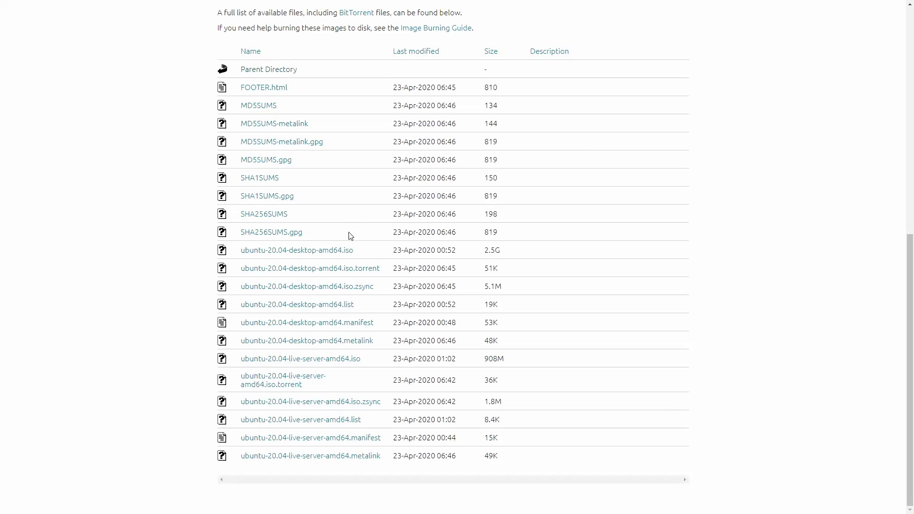
left_click_drag(200, 237, 363, 251)
left_click(363, 251)
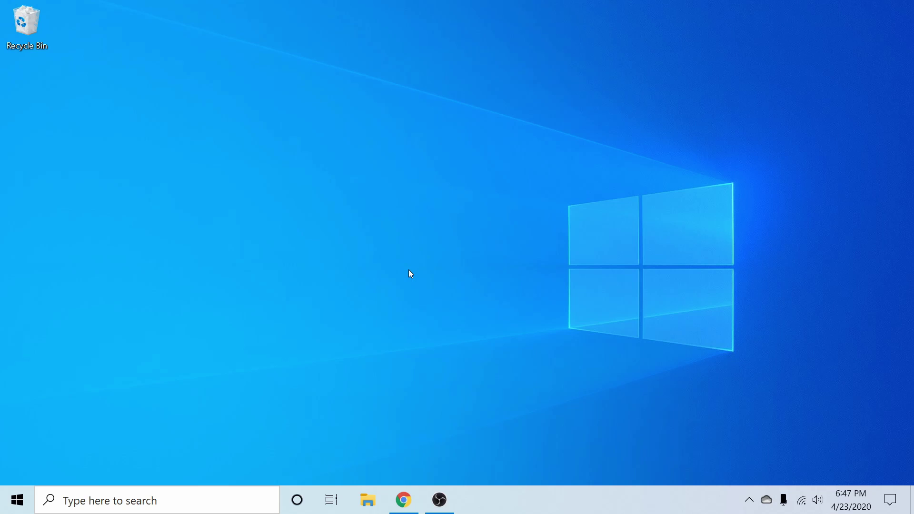
Step: Launch balenaEtcher by searching 'bale' from the Start menu
left_click(17, 499)
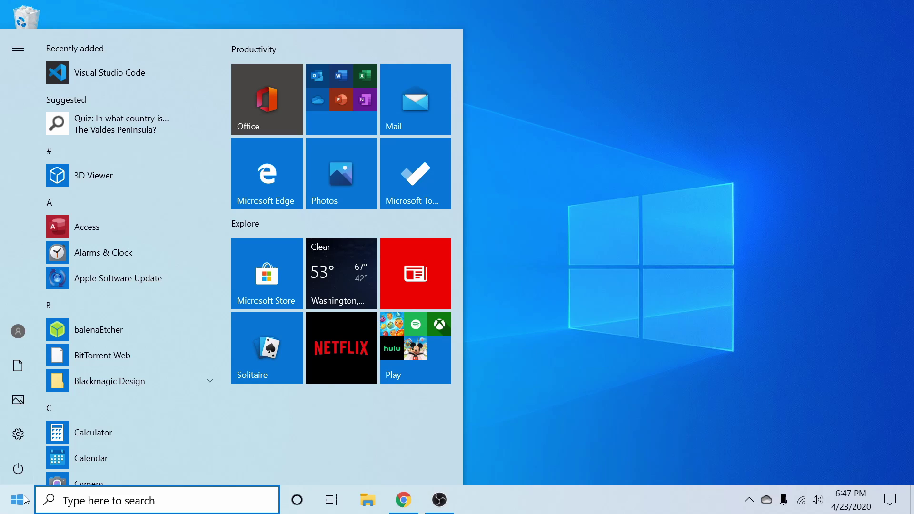
type("bale")
key("Return")
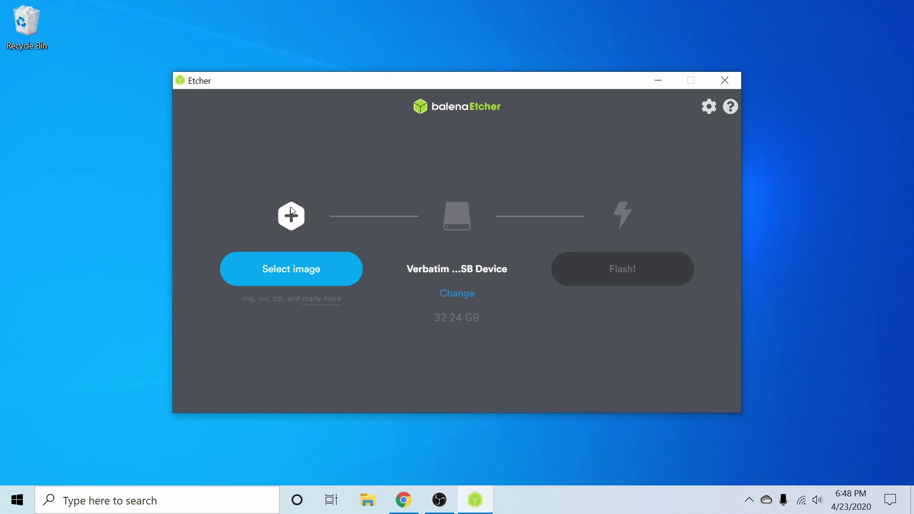
Step: Load ubuntu-20.04-desktop-amd64 from Downloads and choose the 32.24 GB Verbatim USB as target
left_click(304, 261)
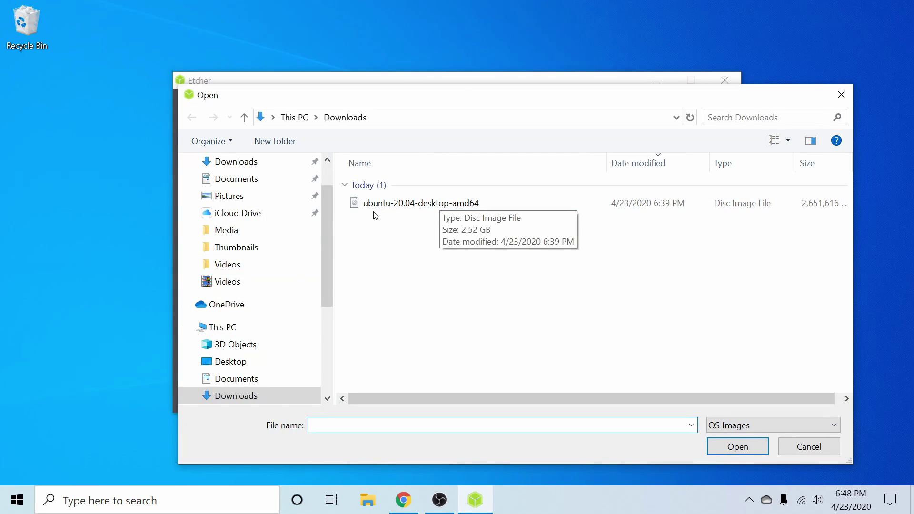
left_click(502, 203)
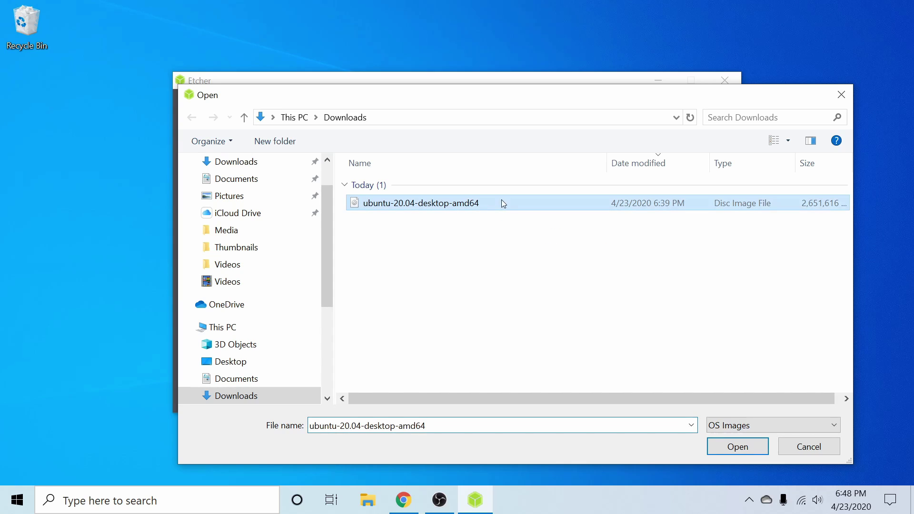
left_click(735, 446)
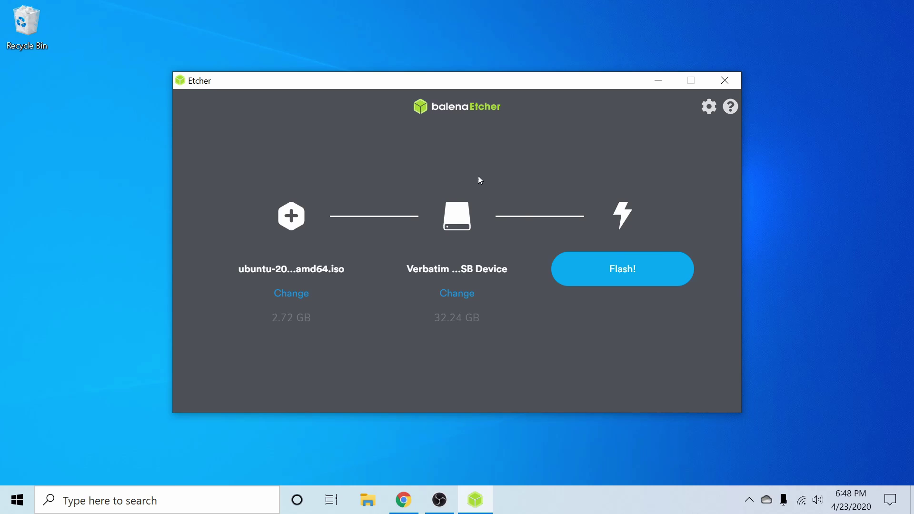
left_click(464, 300)
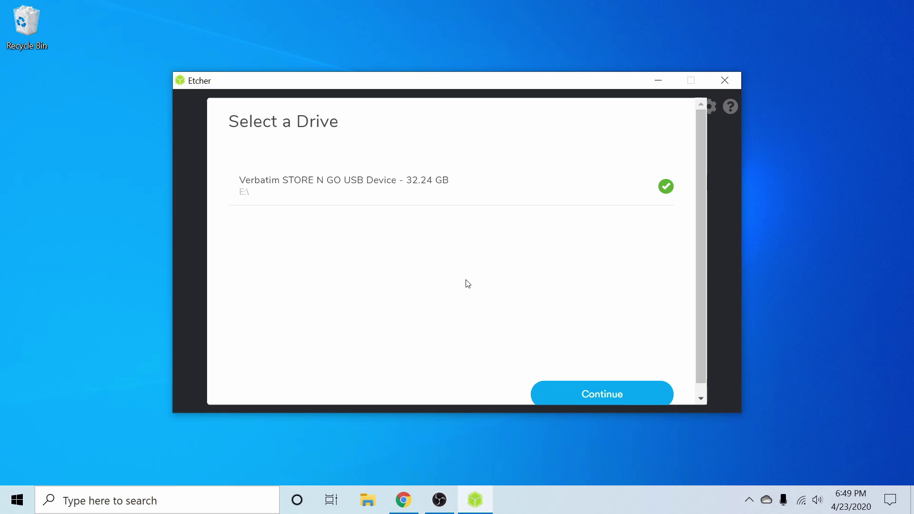
Step: Confirm the Verbatim USB drive, start flashing, and approve the User Account Control prompt
left_click(596, 395)
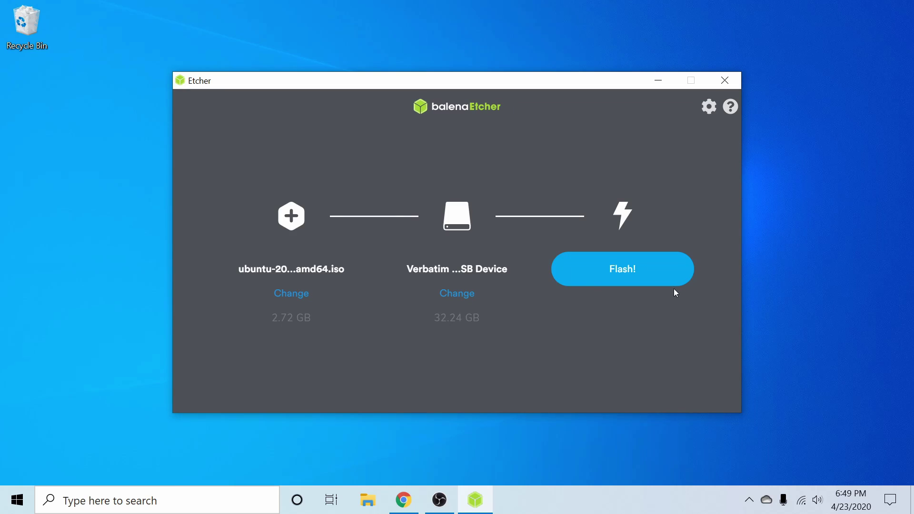
left_click(638, 269)
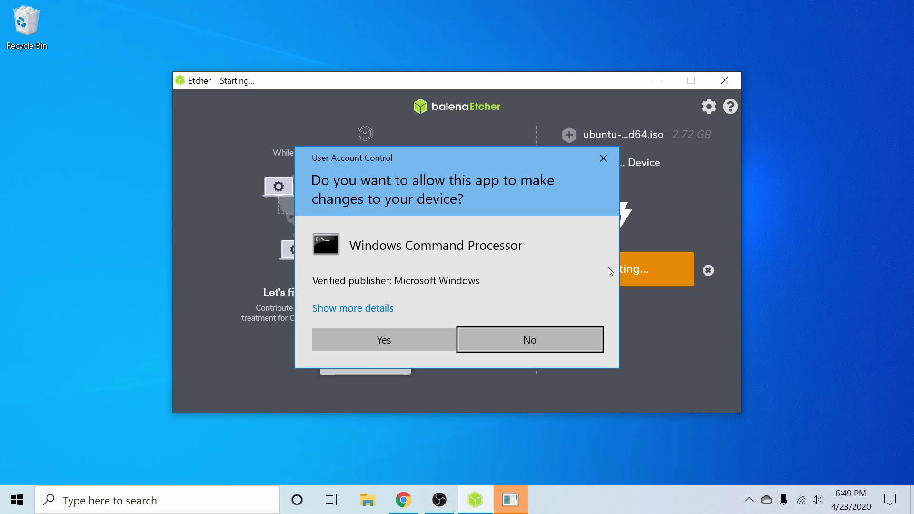
left_click(395, 337)
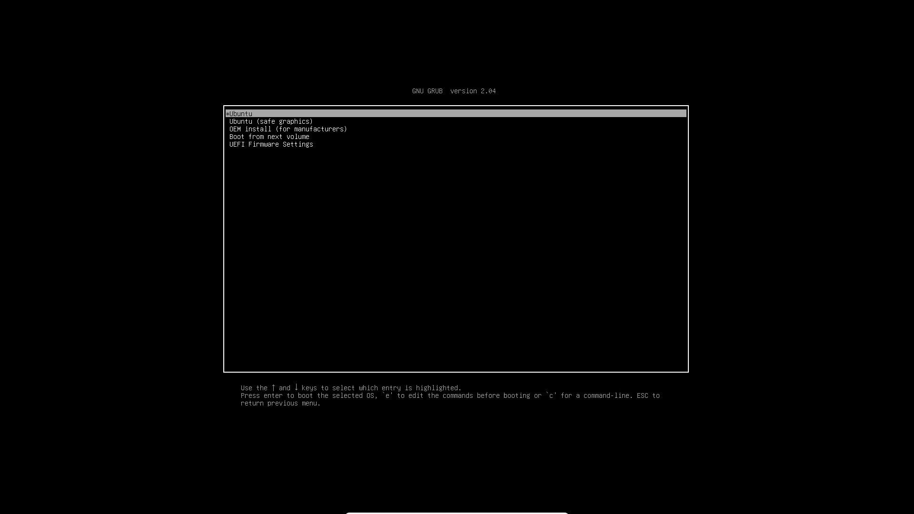
Step: Boot the plain Ubuntu GRUB entry rather than the safe-graphics option
key("Down")
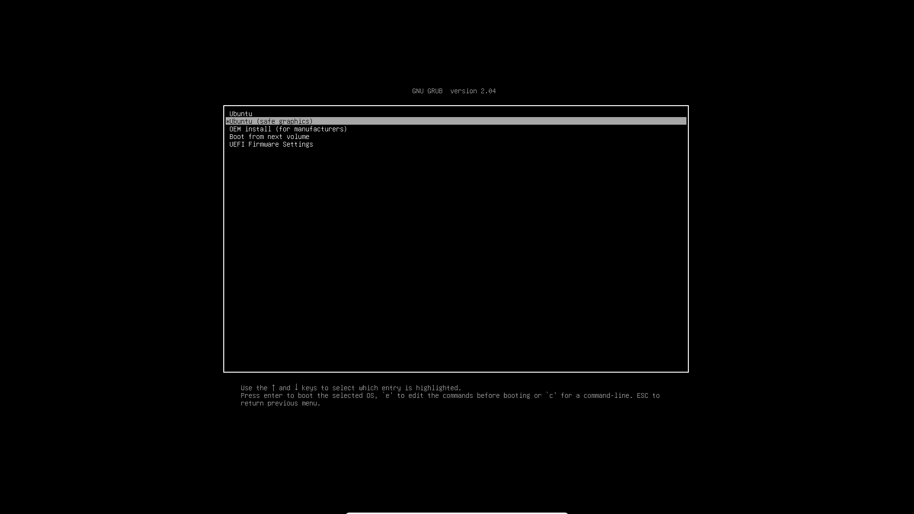
key("Up")
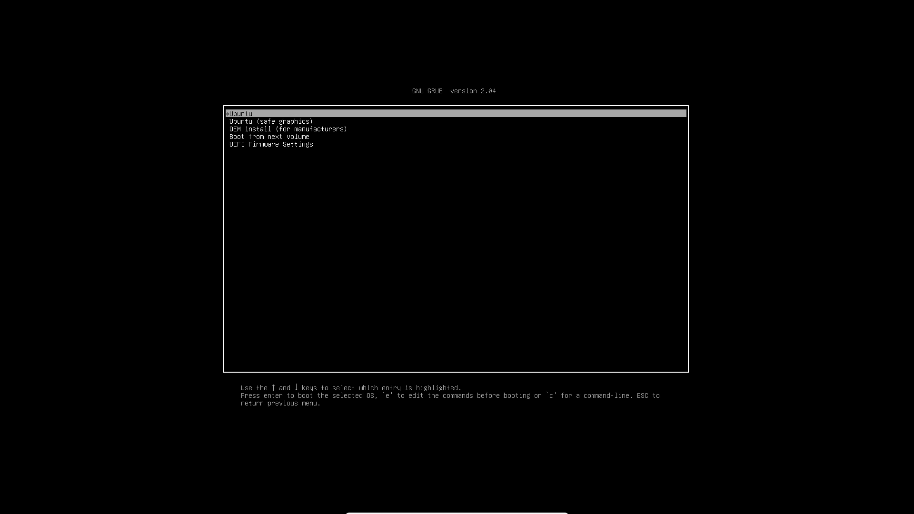
key("Return")
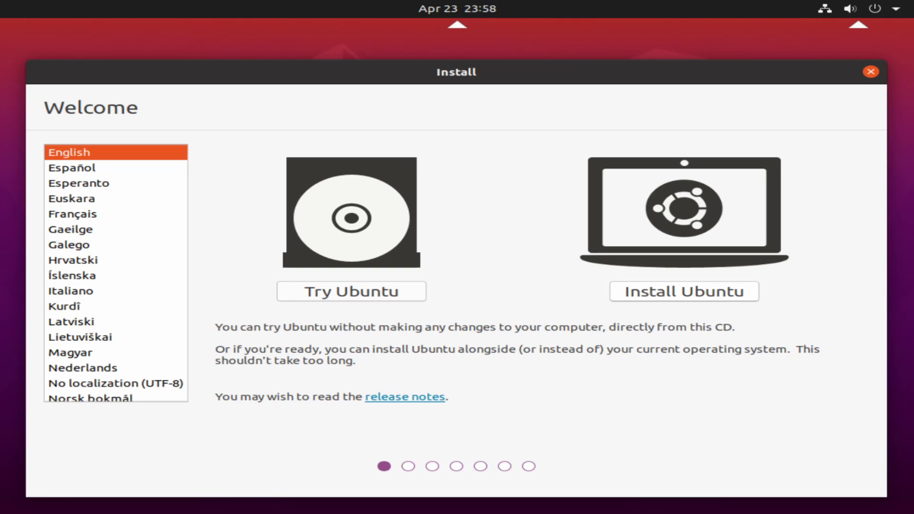
Step: Choose Install Ubuntu and test the English (US) layout by typing 'qwerty' and deleting it
left_click(664, 292)
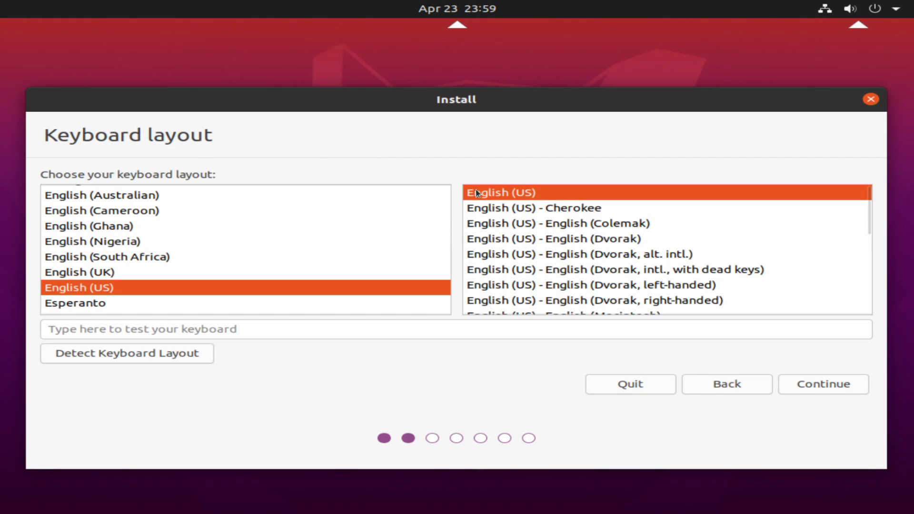
left_click(245, 330)
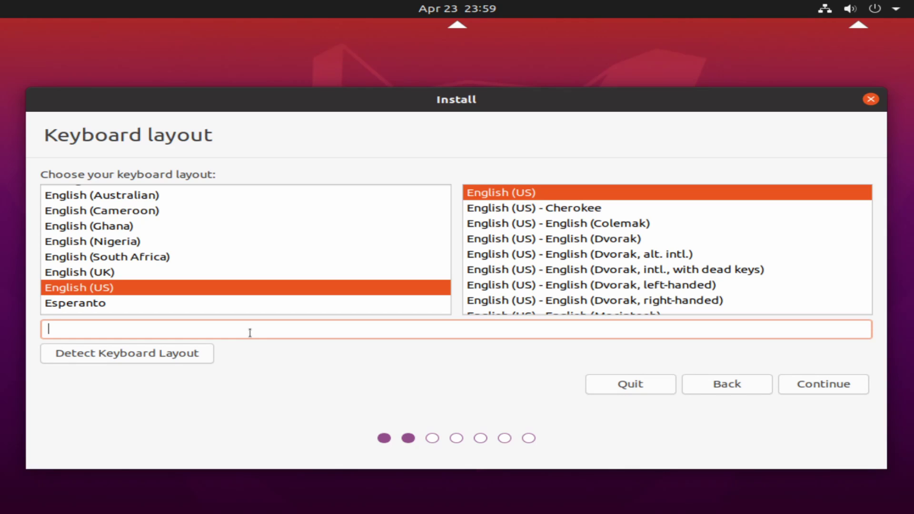
type("qwerty")
key("BackSpace")
key("BackSpace")
key("BackSpace")
key("BackSpace")
key("BackSpace")
key("BackSpace")
Step: Accept the English (US) keyboard layout, moving on to Updates and other software
left_click(805, 388)
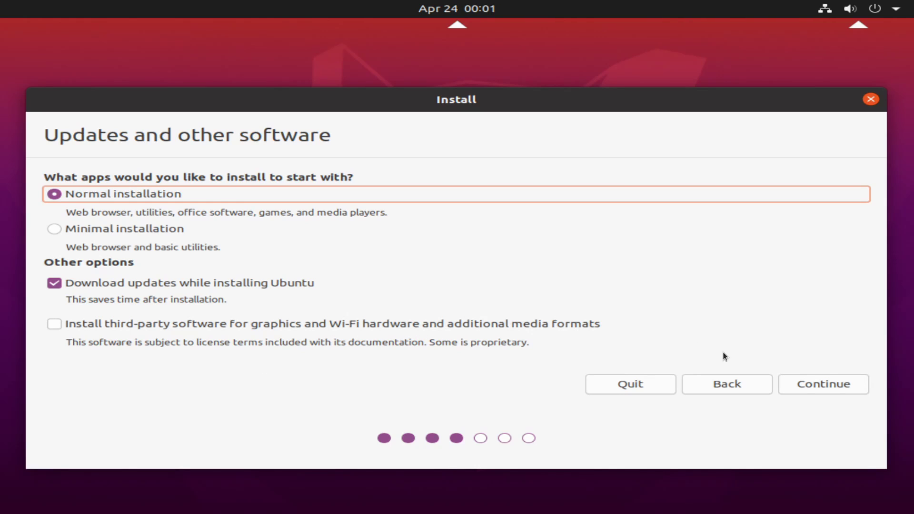
Step: Accept normal installation with updates, then keep 'Erase disk and install Ubuntu' and review its data-loss warning
left_click(810, 385)
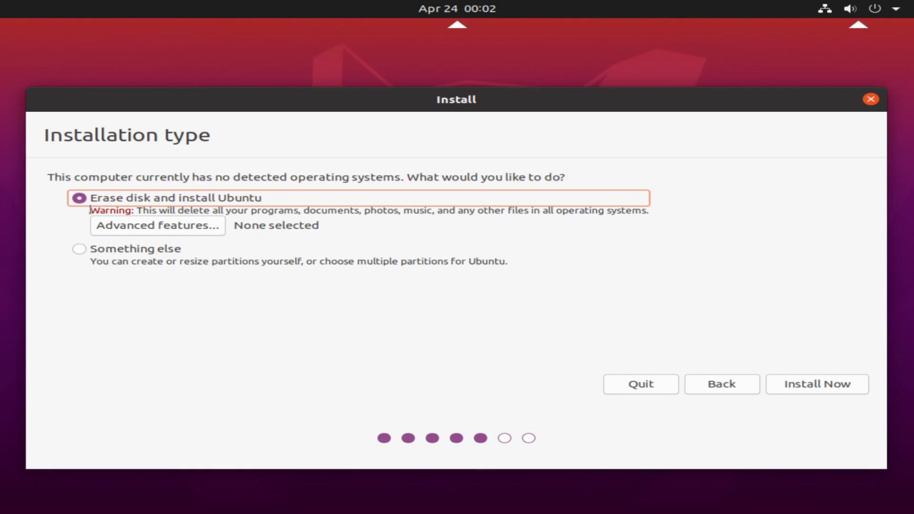
mouse_move(91, 210)
left_mouse_down()
mouse_move(184, 199)
mouse_move(652, 196)
mouse_move(646, 216)
left_mouse_up()
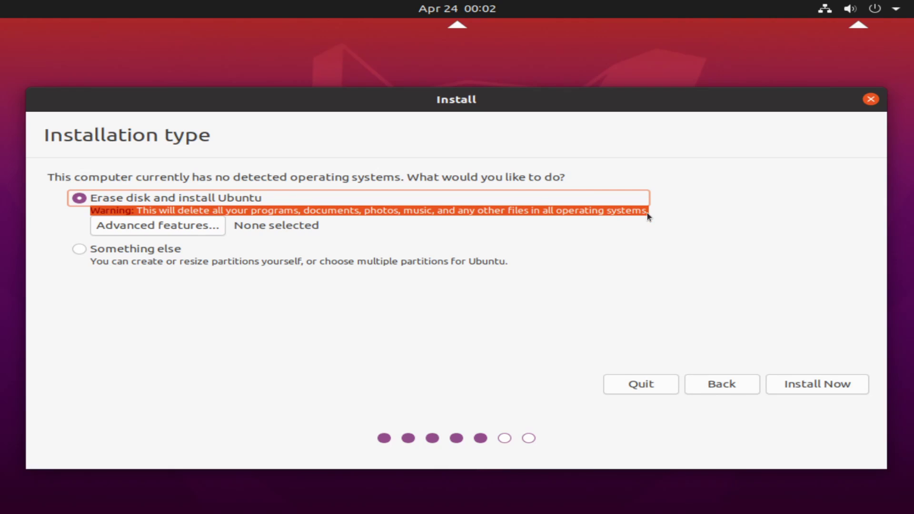
left_click(231, 210)
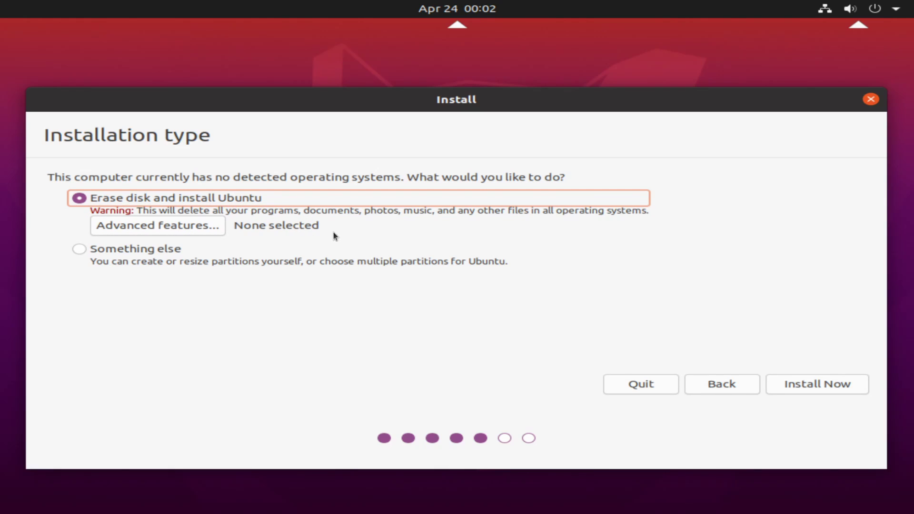
left_click(184, 230)
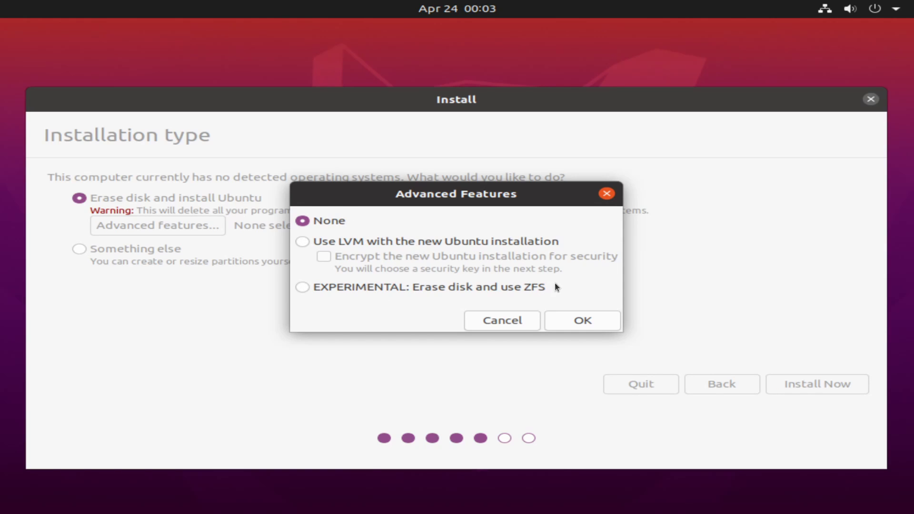
left_click(571, 317)
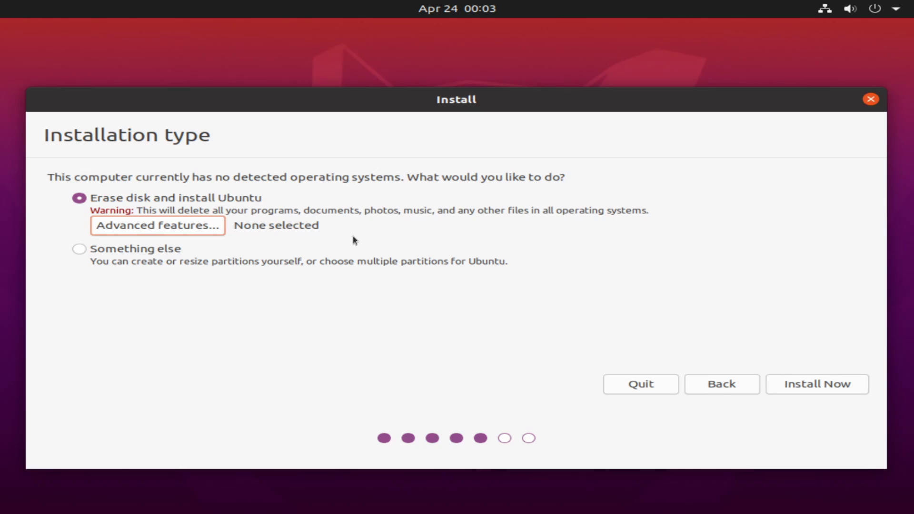
Step: Install Now with the erase-disk setup, approve writing the partition changes, and set Toronto as the location
left_click(798, 386)
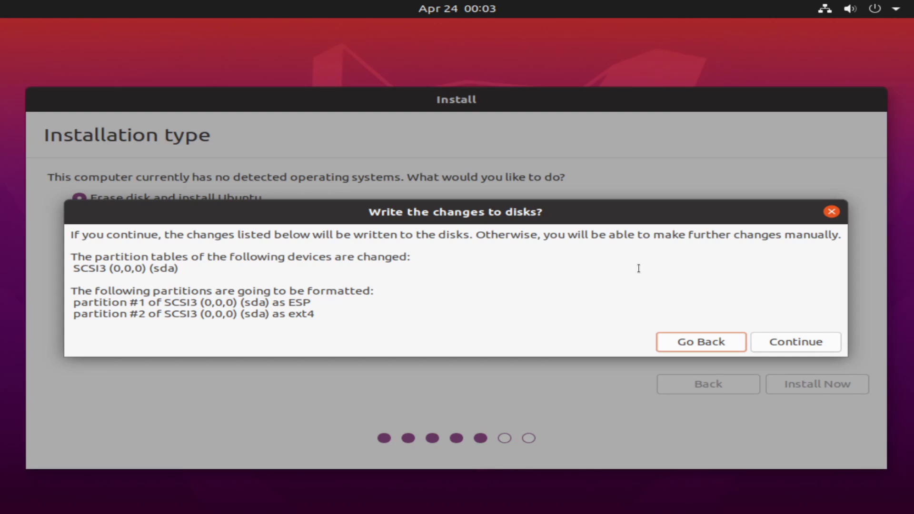
left_click(781, 345)
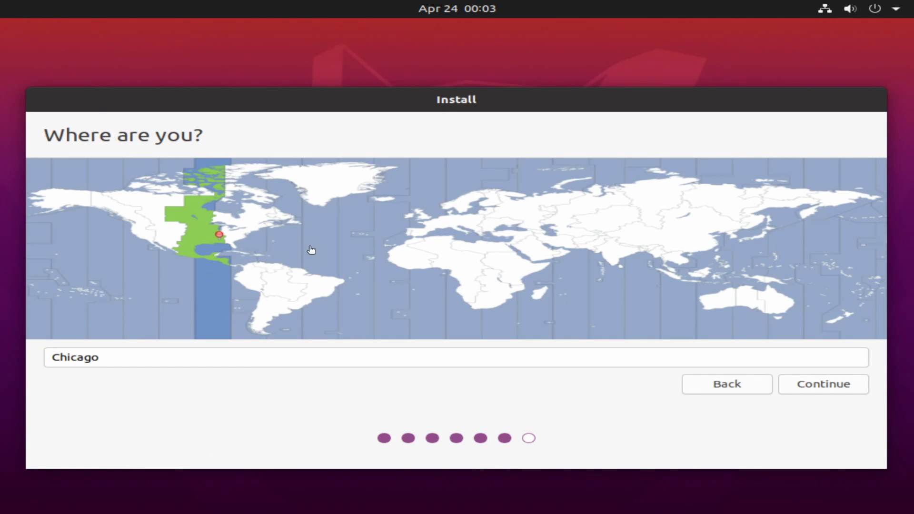
left_click(255, 225)
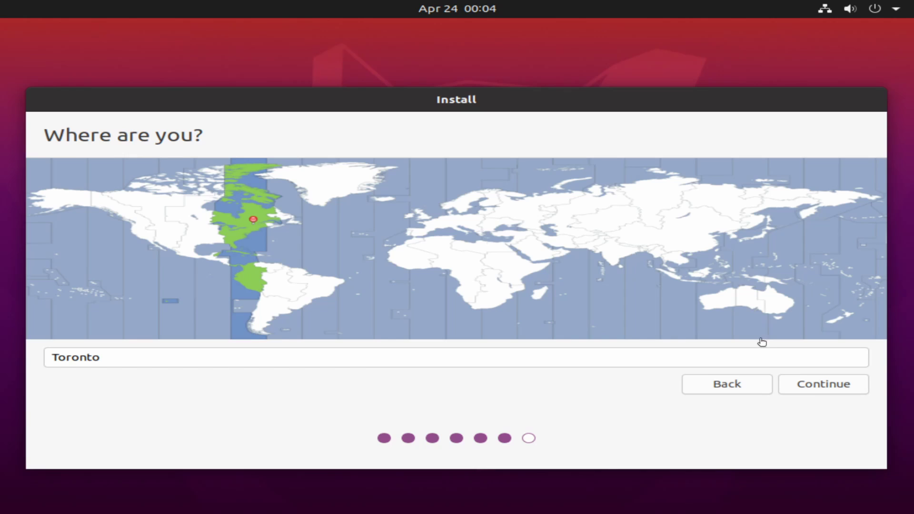
left_click(817, 387)
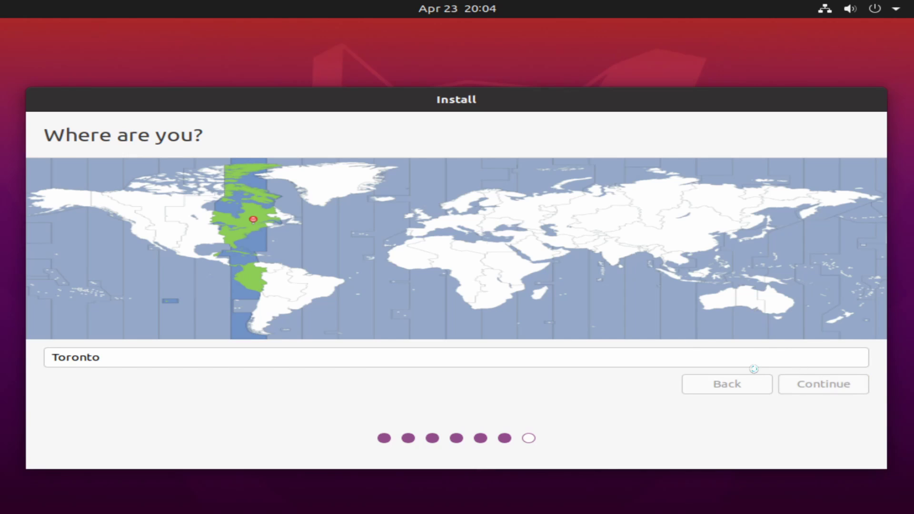
Step: Enter the user's name as both full name and computer name, and check the username field
type("savvynik")
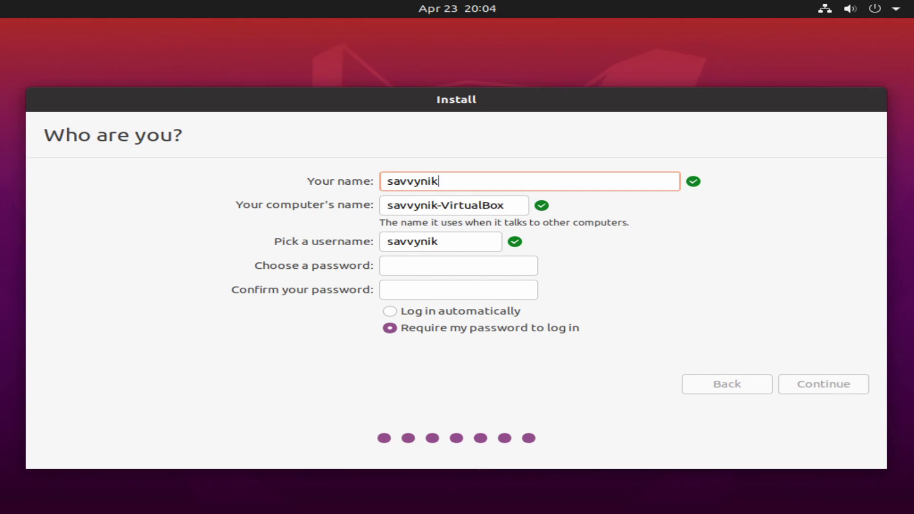
key("Tab")
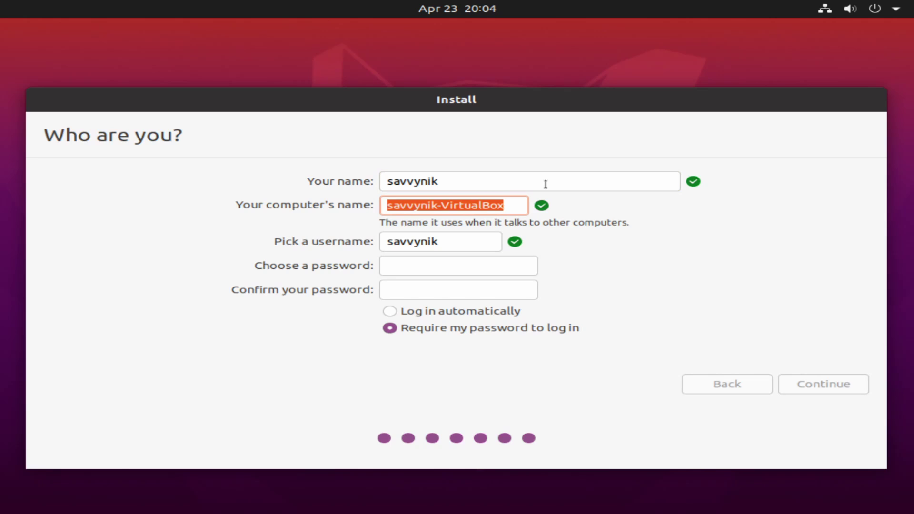
type("savvynik")
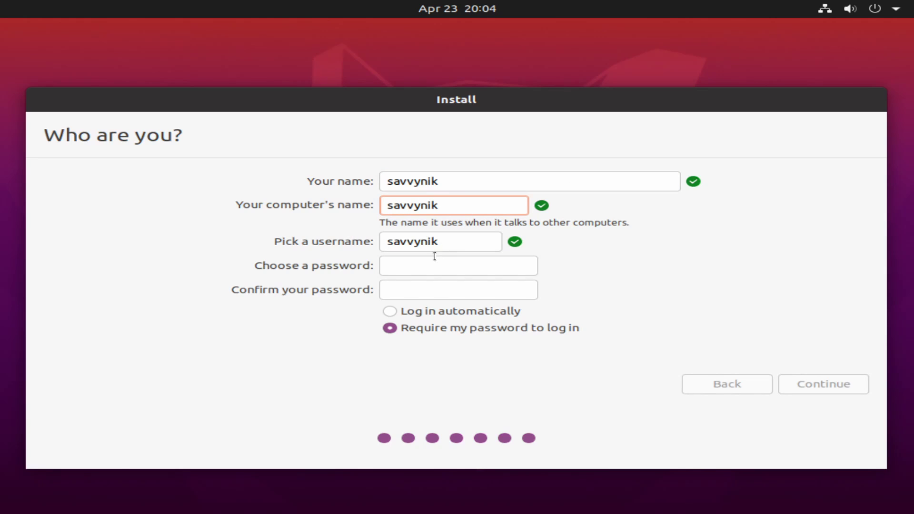
left_click(461, 240)
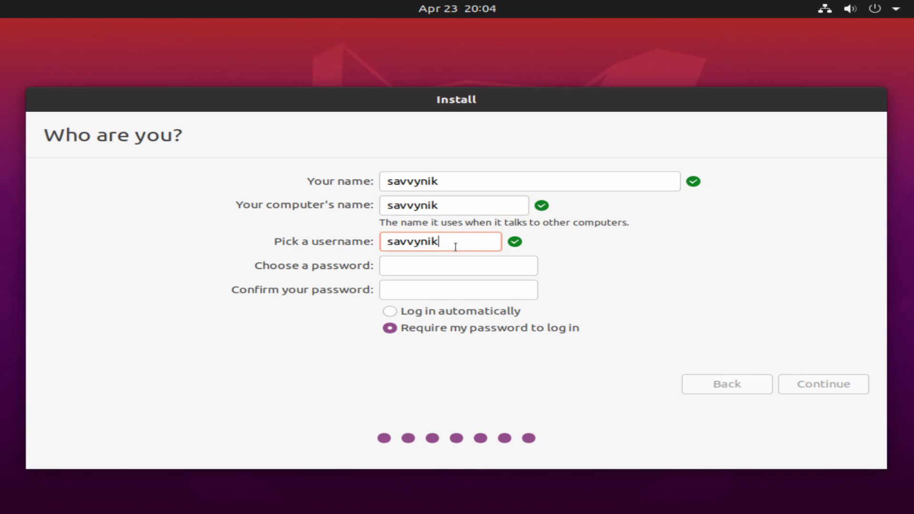
double_click(474, 243)
left_click(475, 243)
Step: Enter and confirm the account password, then start the installation
left_click(399, 266)
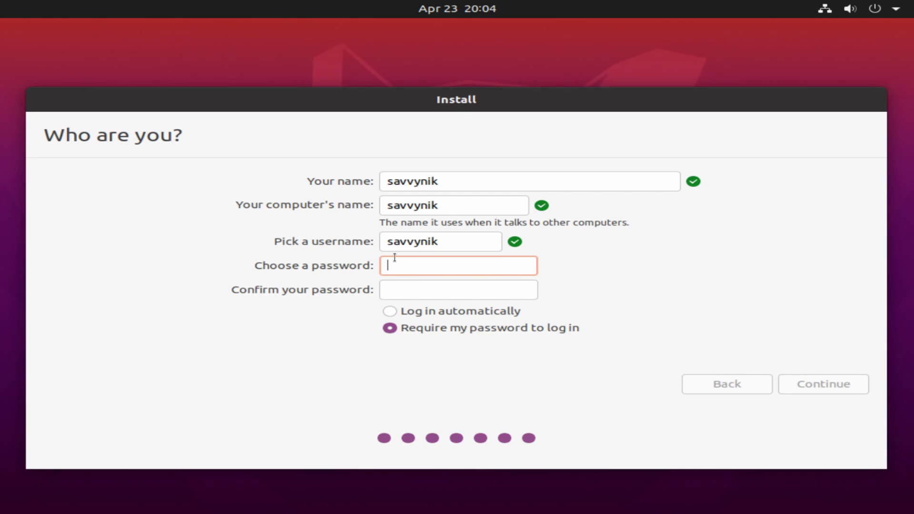
type("123456789")
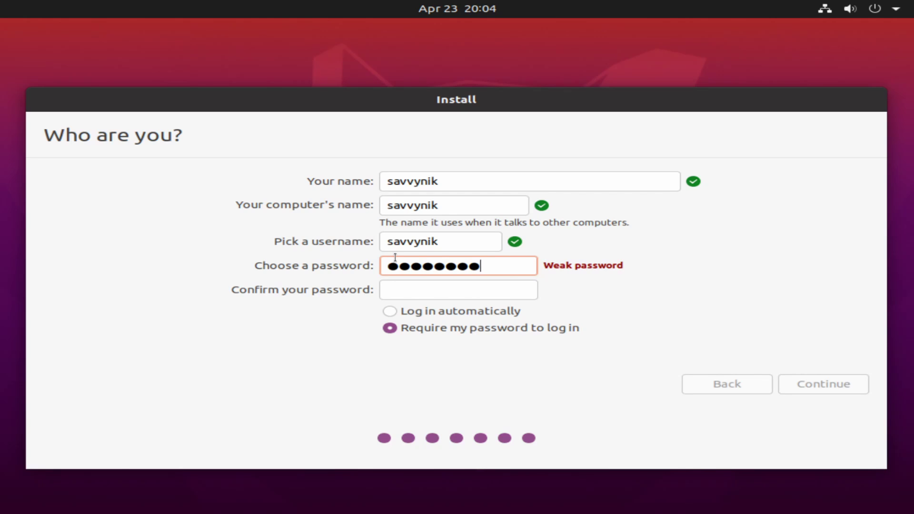
left_click(414, 293)
type("123456789")
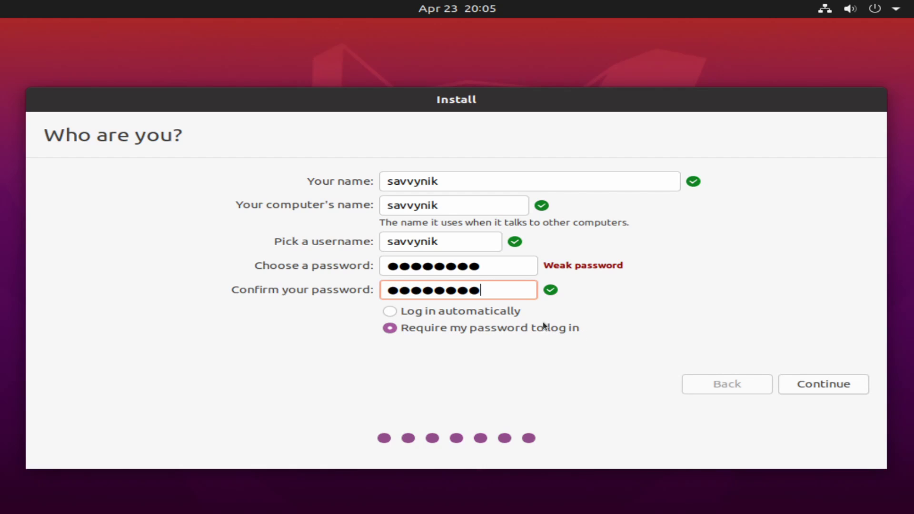
left_click(824, 385)
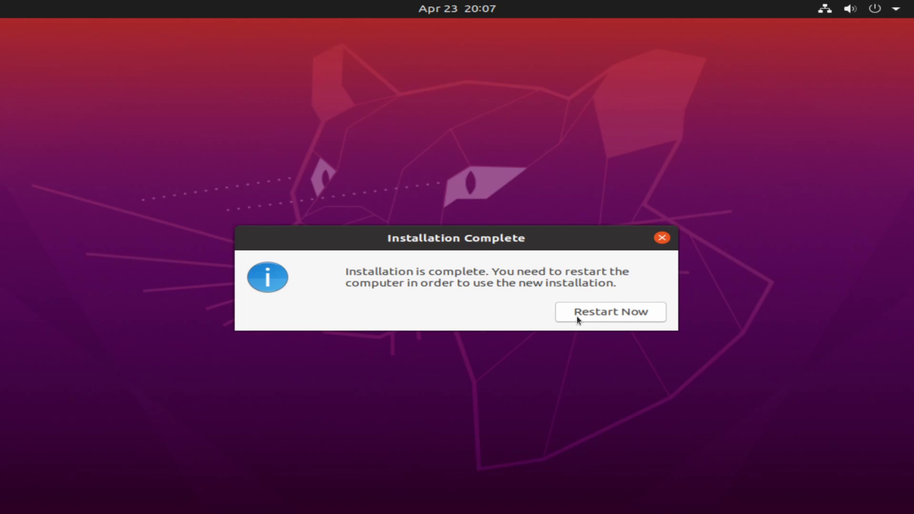
Step: Restart into the new system and sign in with the account password
left_click(604, 310)
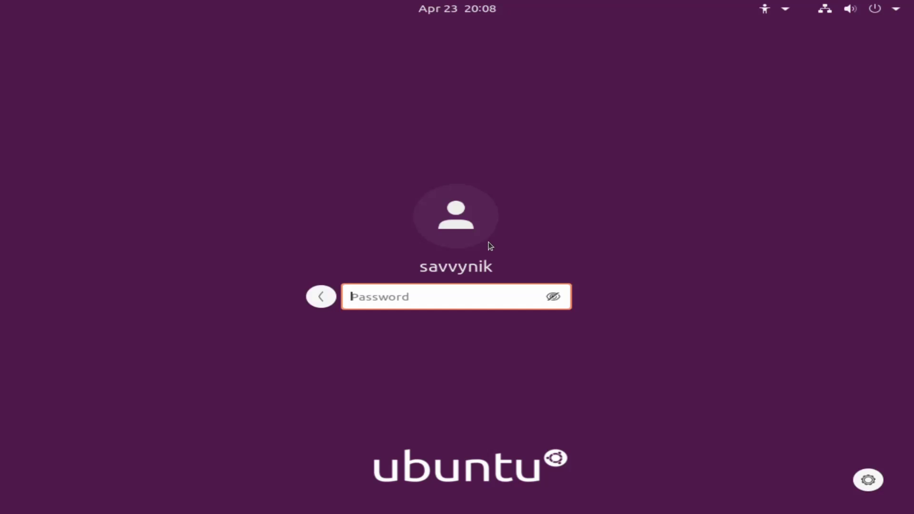
type("*********")
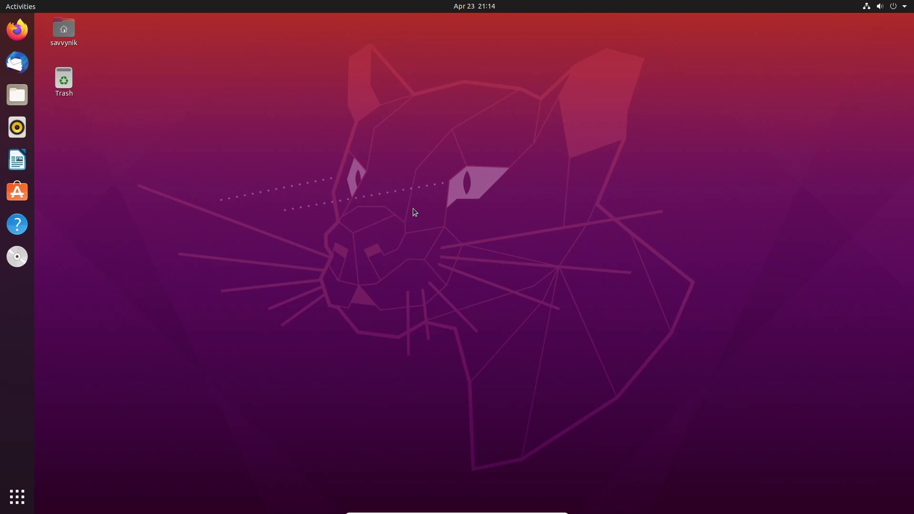
Step: Rearrange the Trash and home desktop icons, open and close the home folder, then reveal Activities
left_click_drag(71, 80, 129, 32)
mouse_move(63, 29)
left_mouse_down()
mouse_move(390, 167)
mouse_move(409, 139)
mouse_move(95, 114)
mouse_move(66, 32)
left_mouse_up()
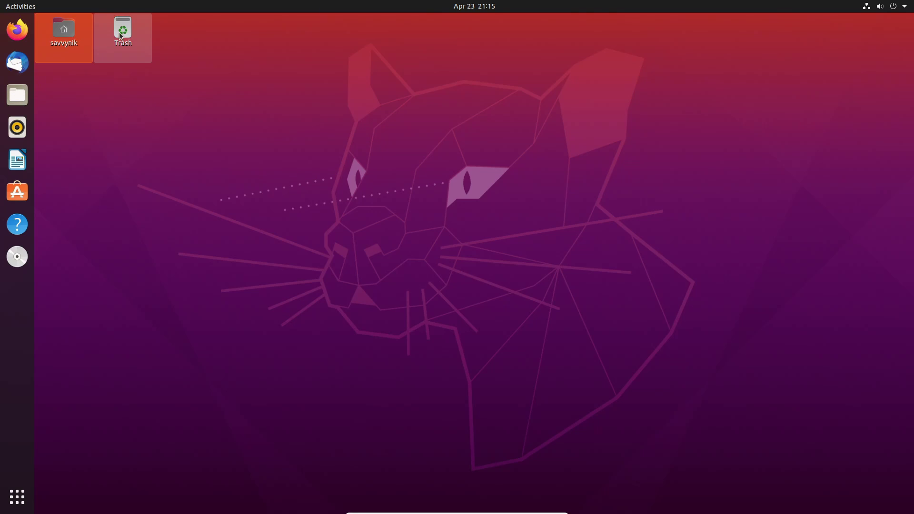
double_click(74, 38)
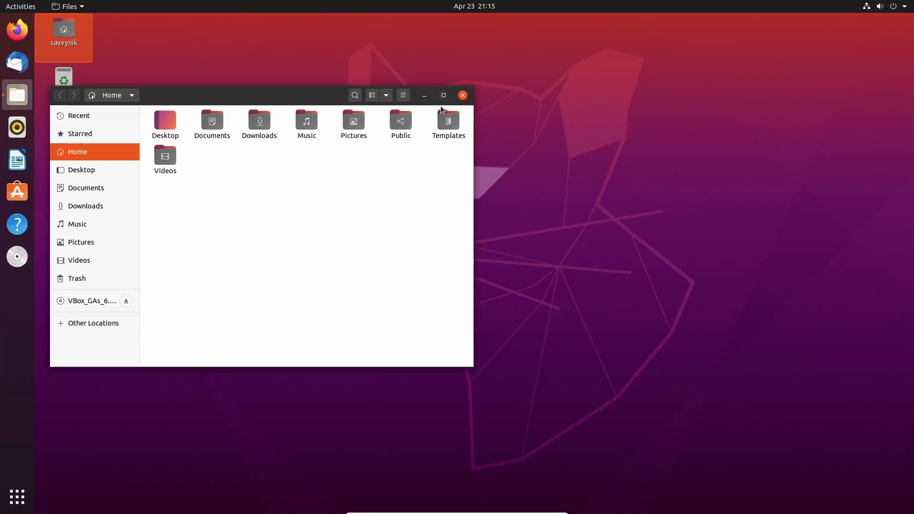
left_click(462, 95)
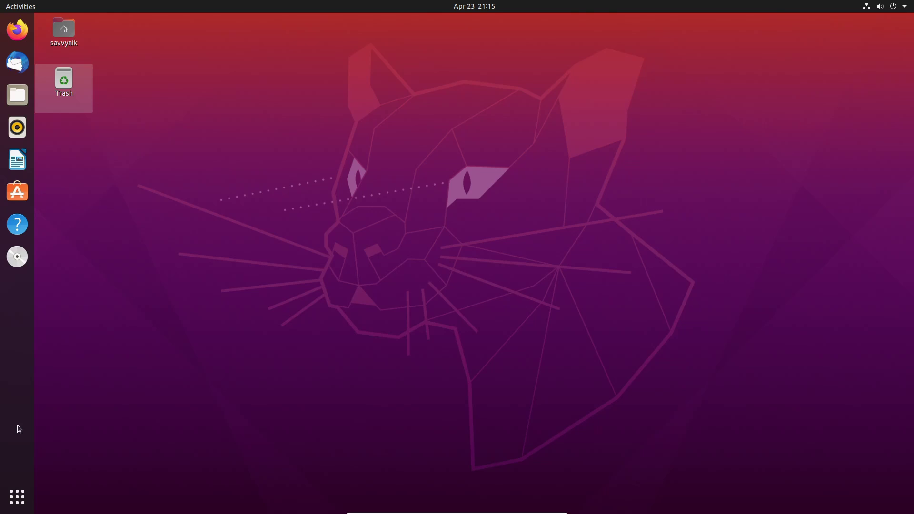
mouse_move(1, 1)
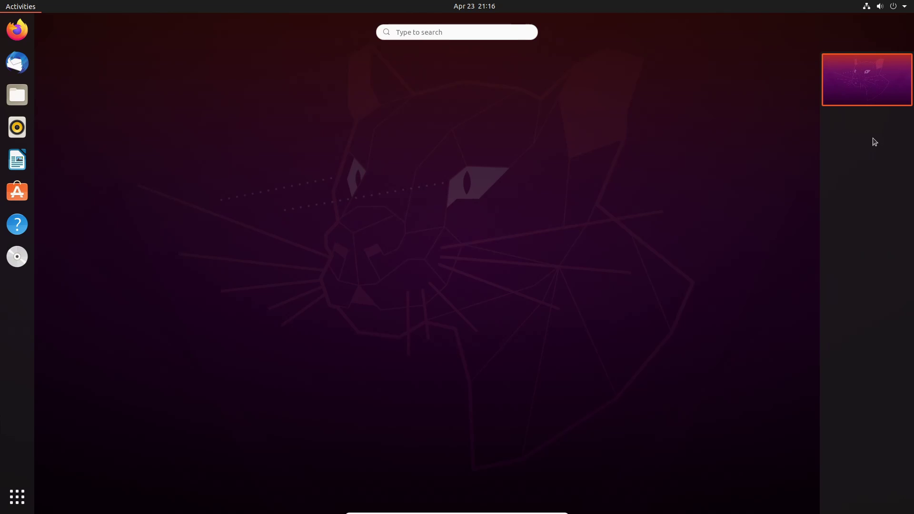
Step: Show all applications with Super+A, scroll through the app grid pages, then Escape to the desktop
left_click(449, 32)
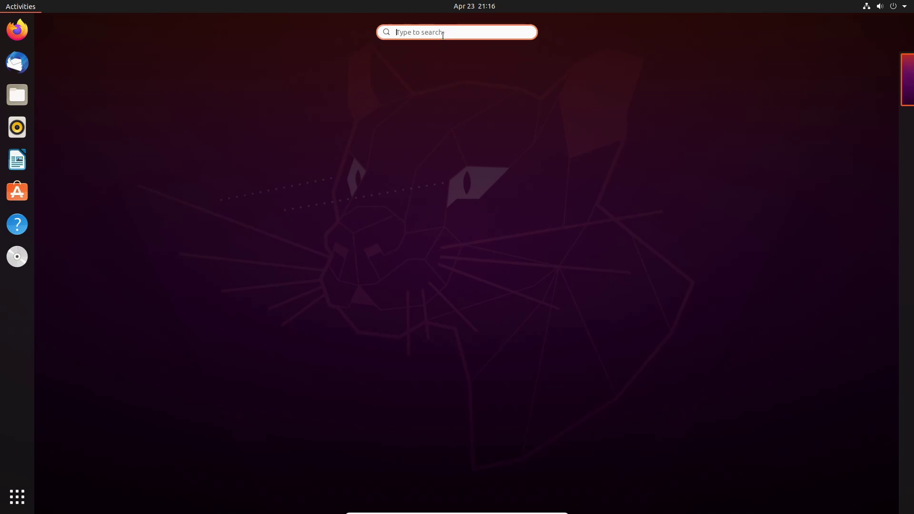
key("super+a")
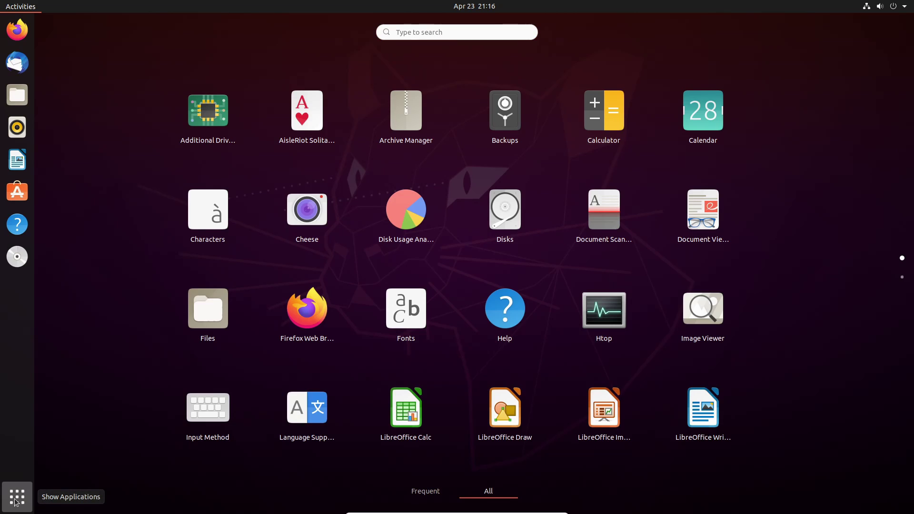
scroll(605, 165, "down", 1)
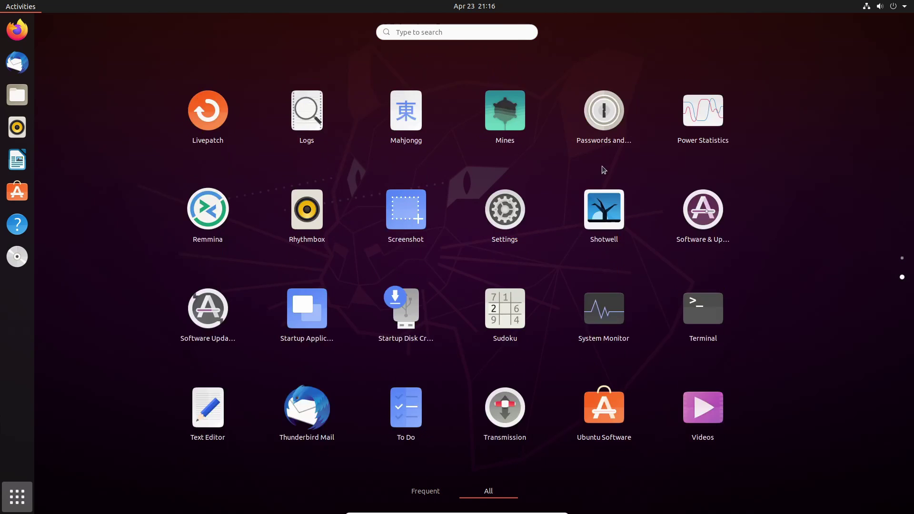
scroll(583, 235, "up", 1)
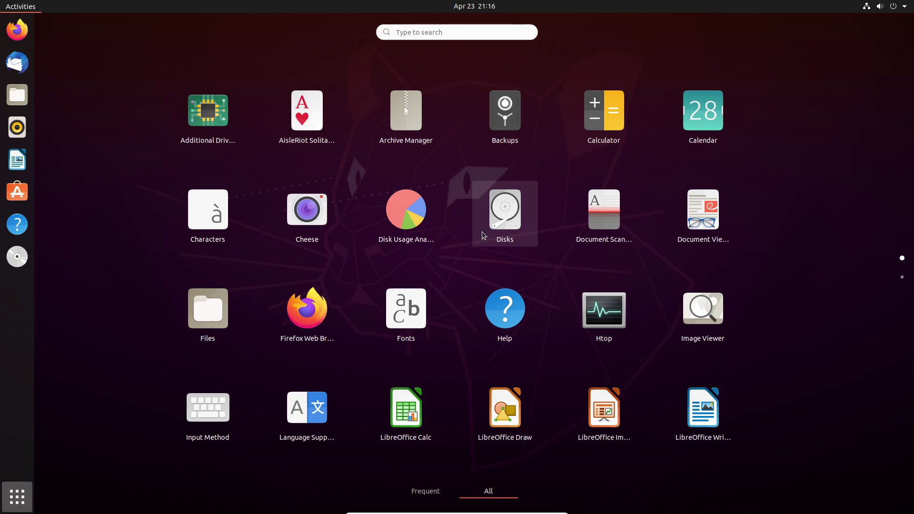
scroll(483, 232, "down", 1)
scroll(485, 233, "up", 1)
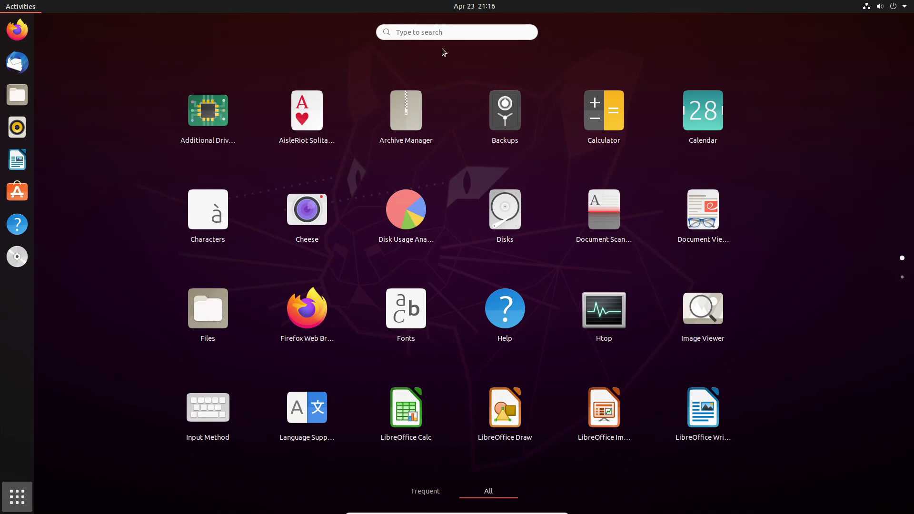
left_click(424, 31)
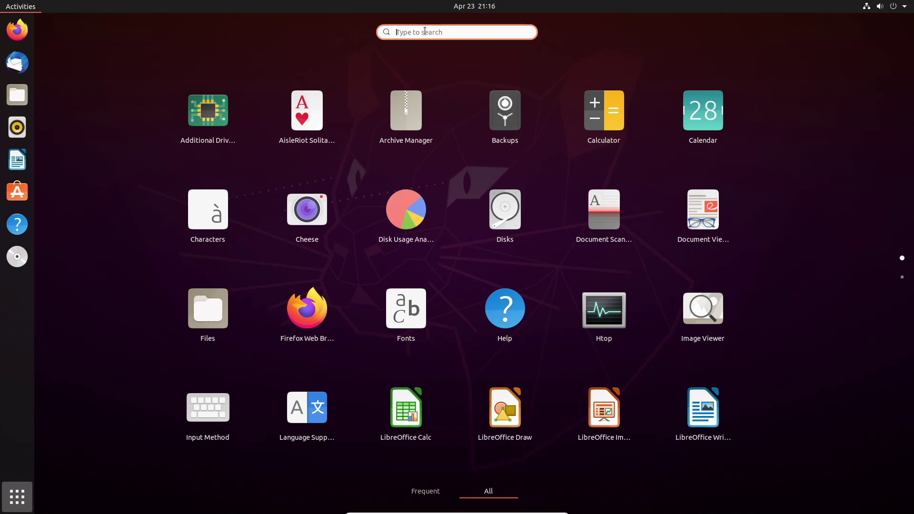
key("Escape")
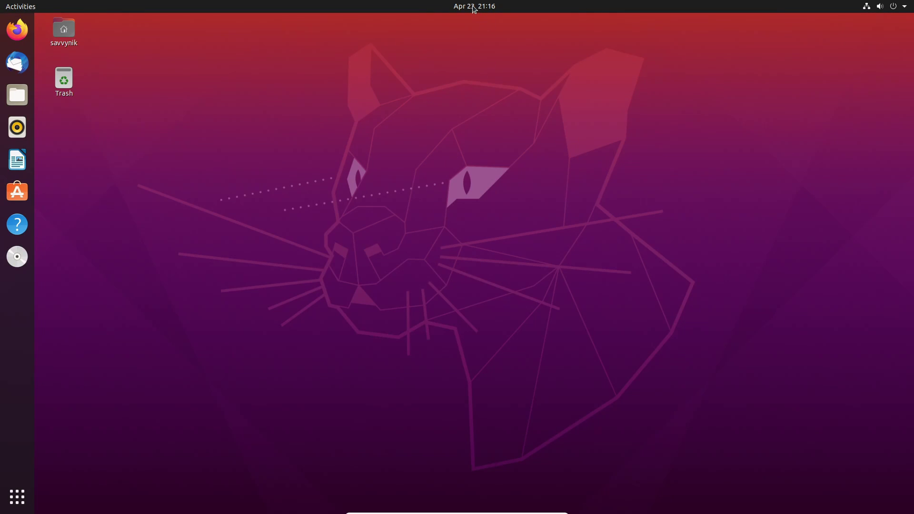
left_click(471, 8)
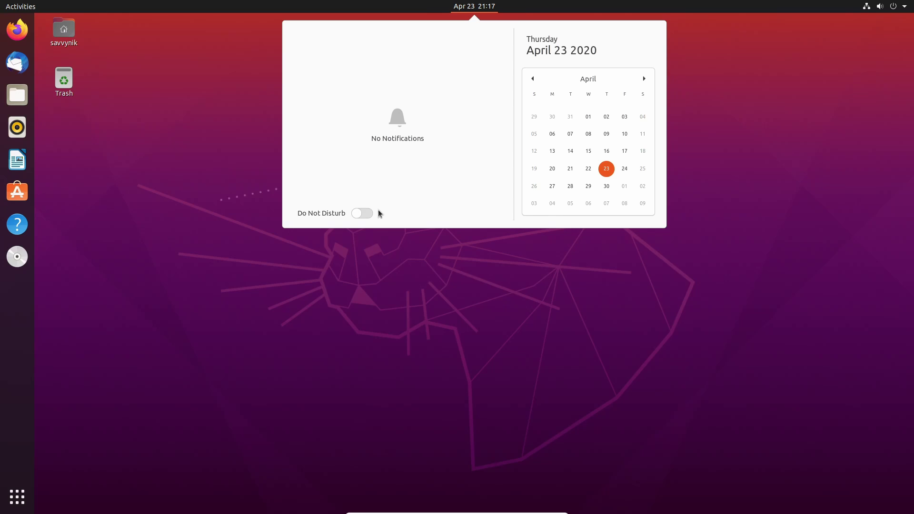
left_click(478, 7)
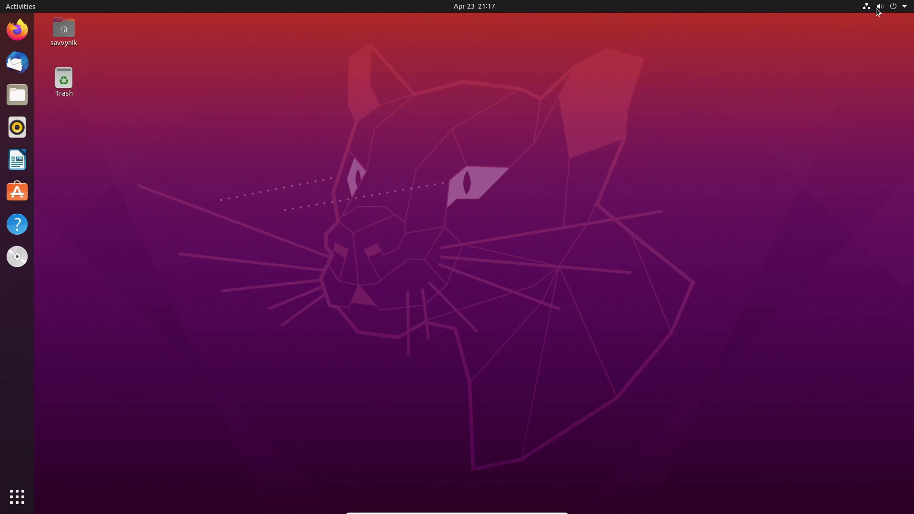
left_click(893, 7)
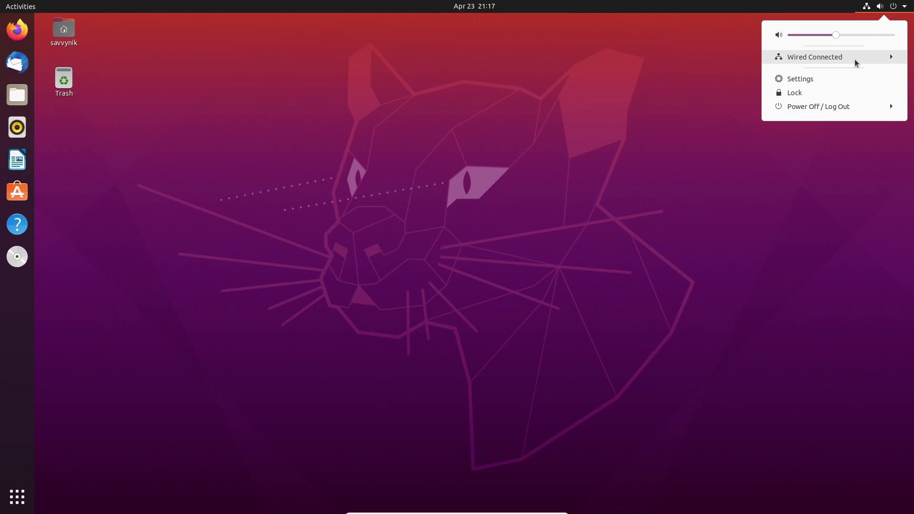
left_click(855, 61)
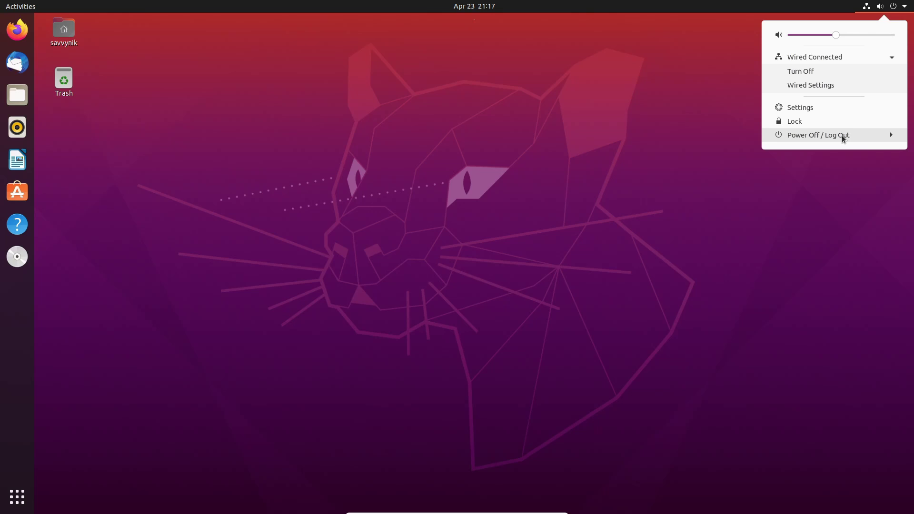
left_click(319, 258)
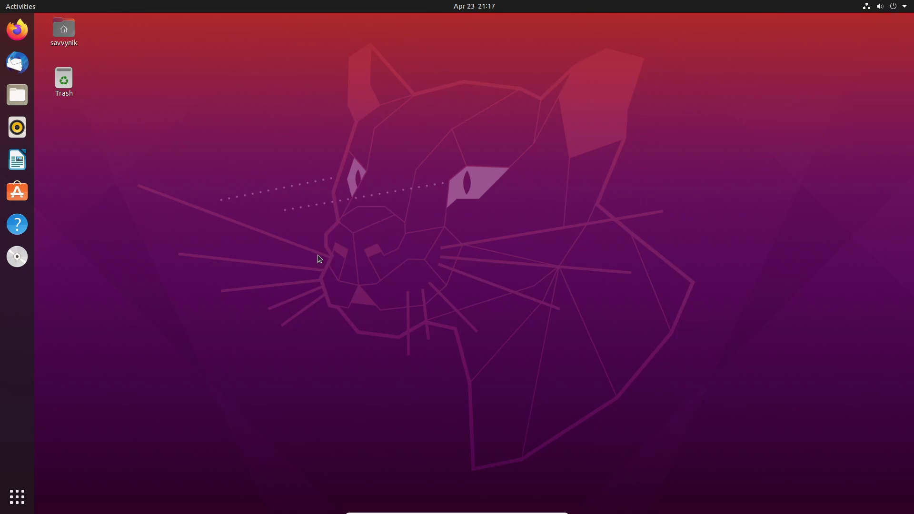
left_click(22, 7)
type("htop")
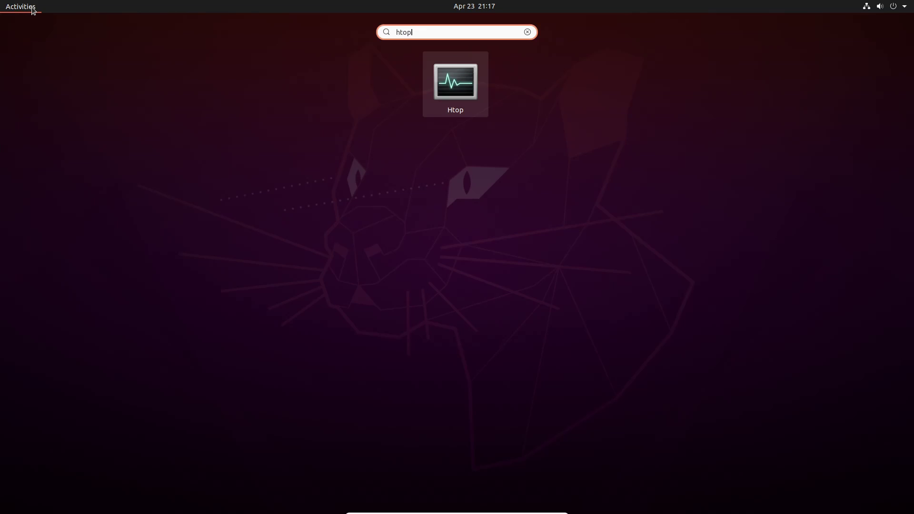
key("Return")
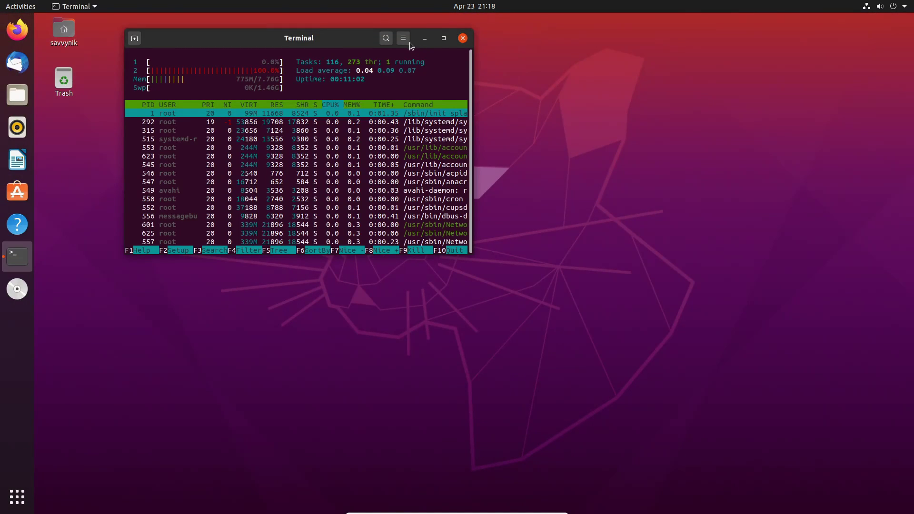
left_click_drag(409, 42, 414, 46)
left_click(416, 44)
left_click(443, 74)
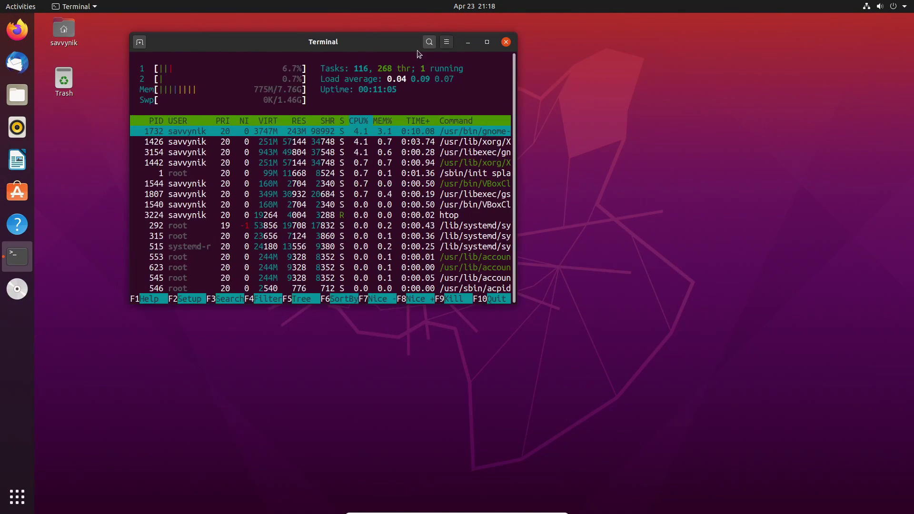
left_click(445, 43)
left_click(472, 73)
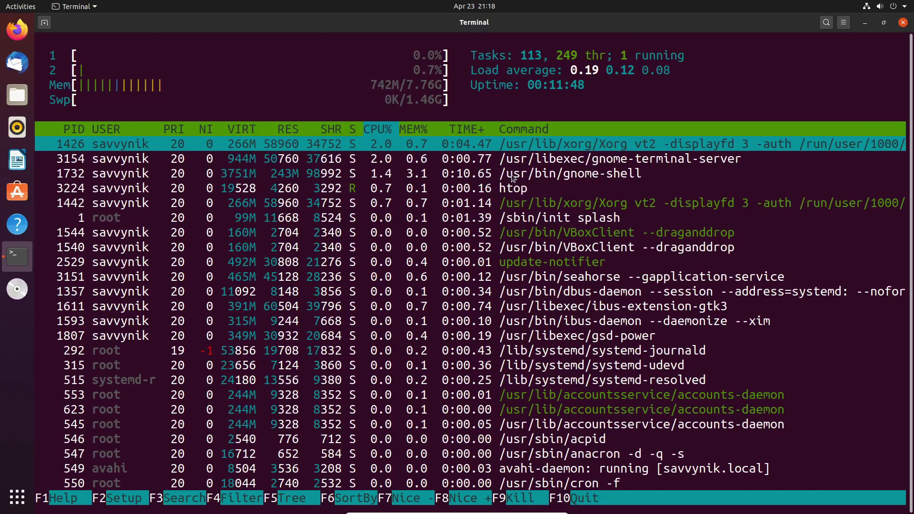
left_click(903, 22)
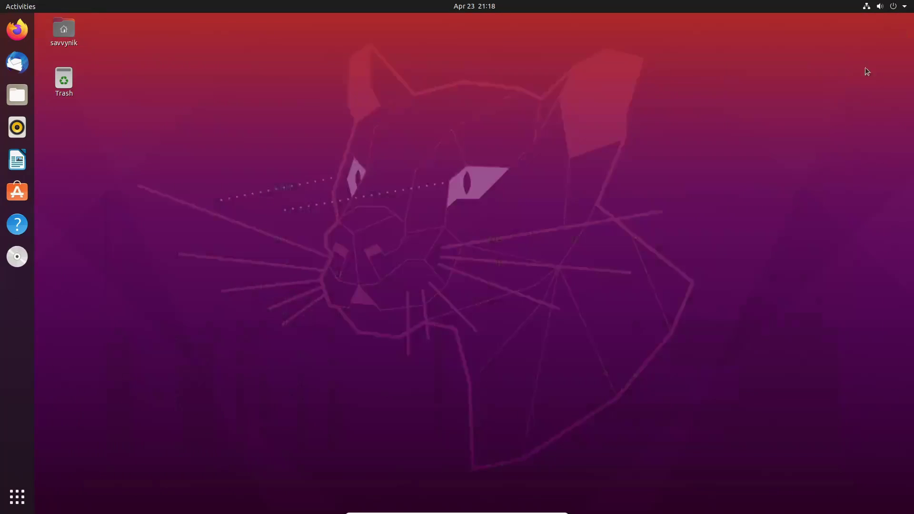